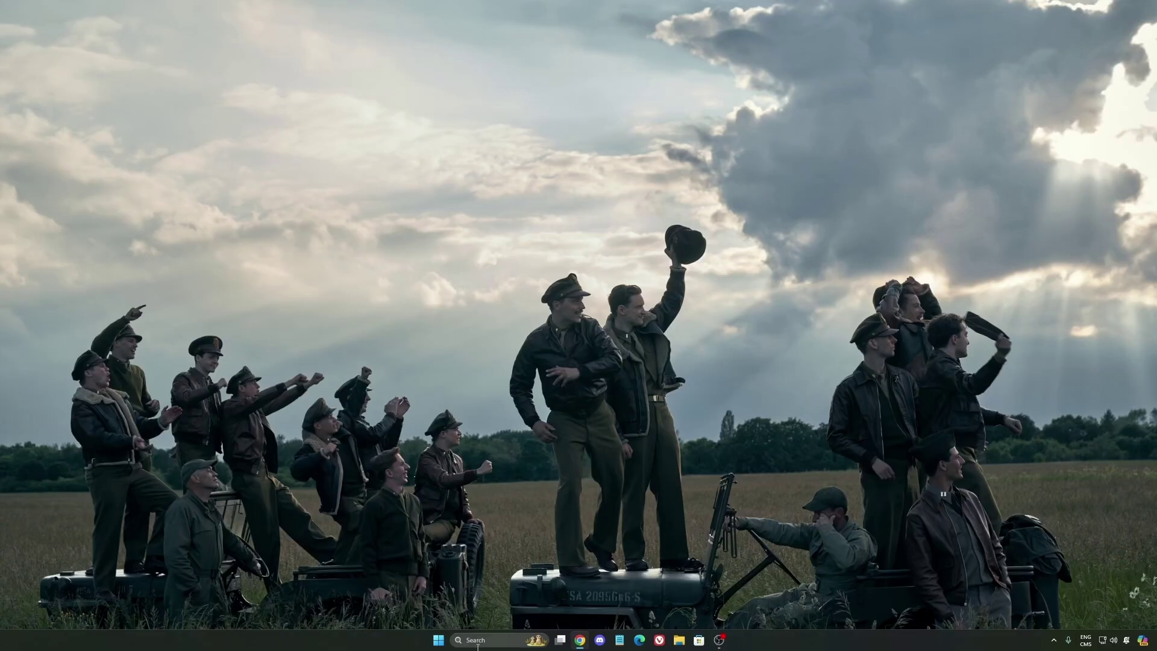
- Launch Windows Settings from search and go to Gaming > Game Bar
left_click(482, 641)
type("seti")
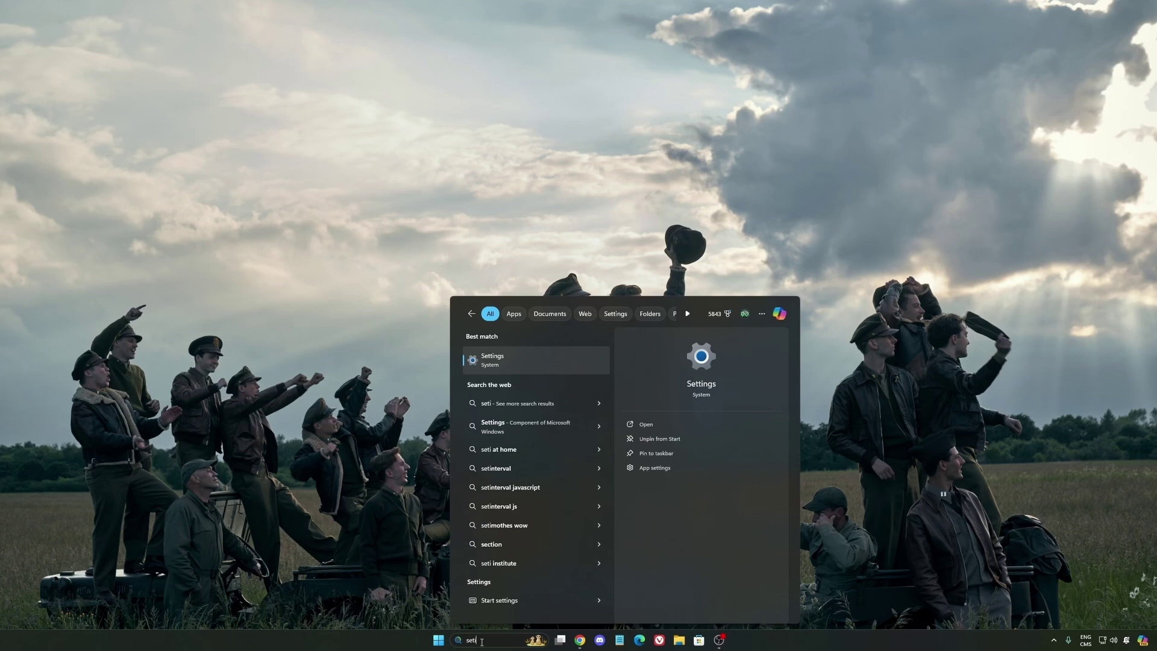
key("Return")
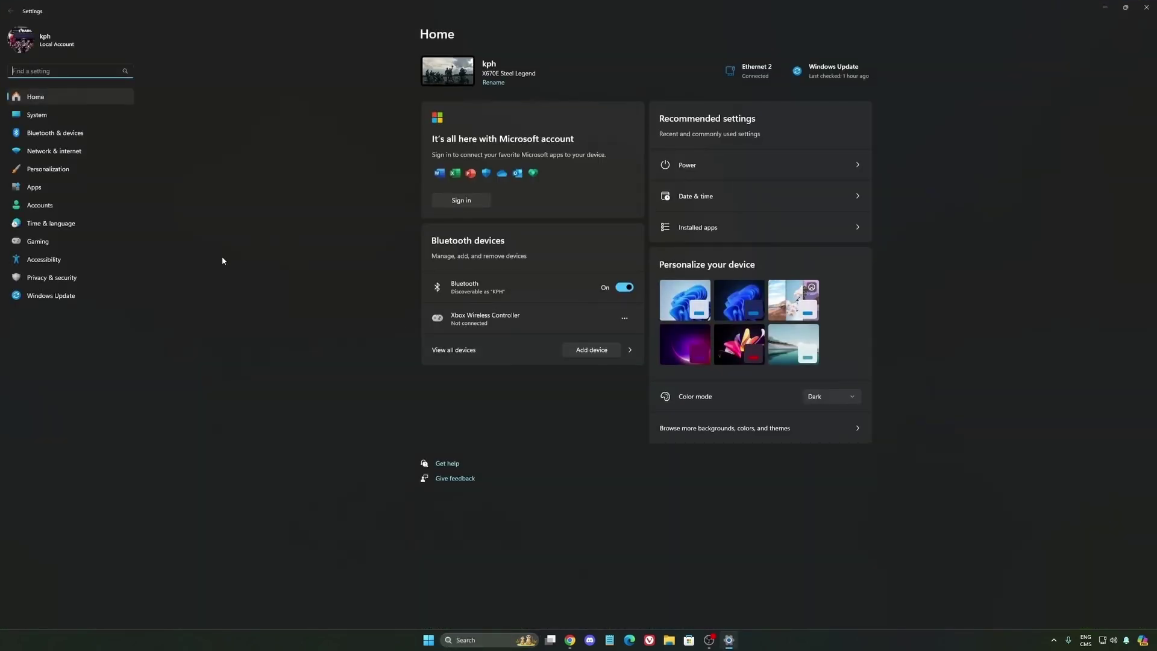
left_click(38, 243)
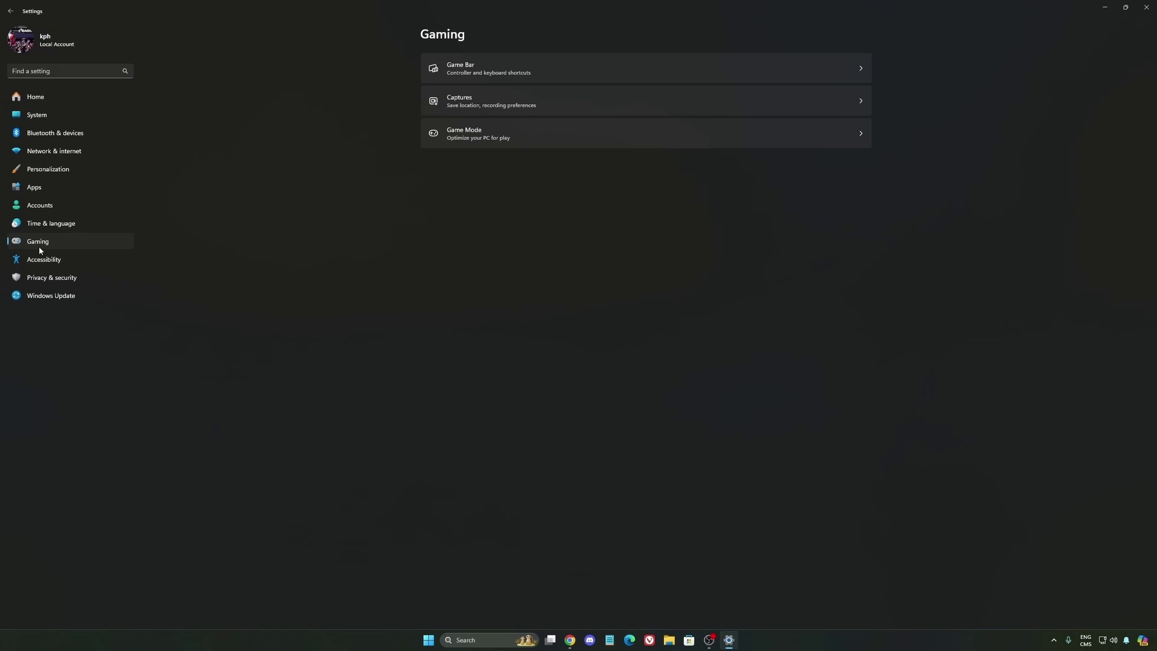
left_click(469, 71)
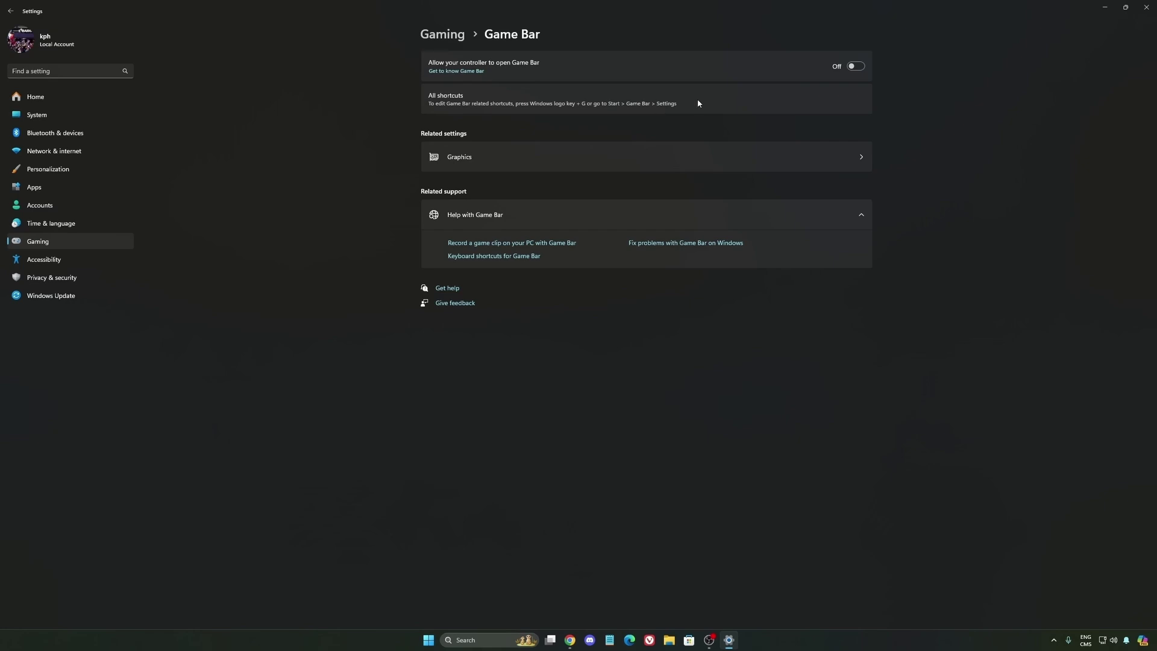
- Review the default graphics and Captures options, then show the Game Mode page with Game Mode on
left_click(541, 158)
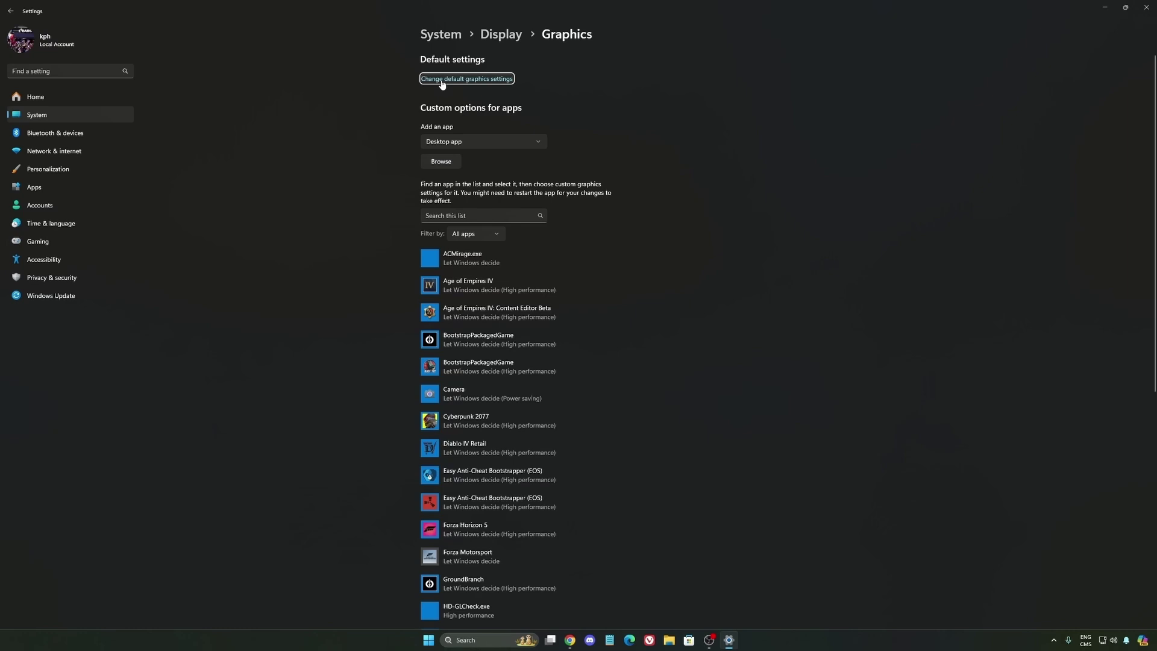
left_click(475, 82)
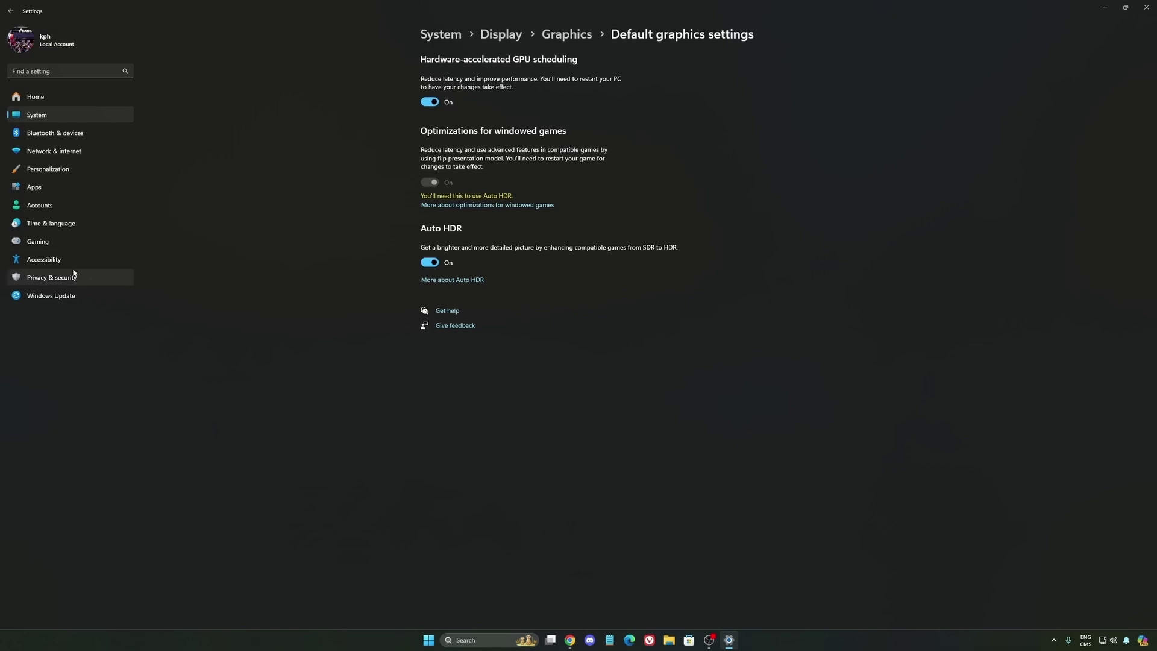
left_click(59, 241)
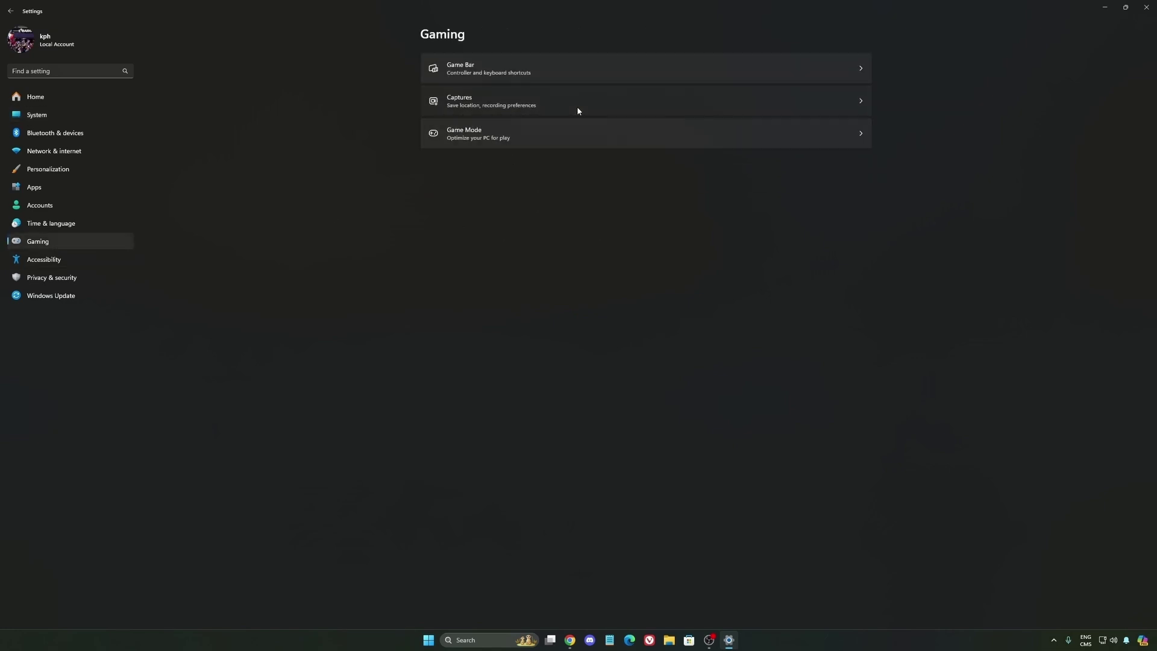
left_click(578, 109)
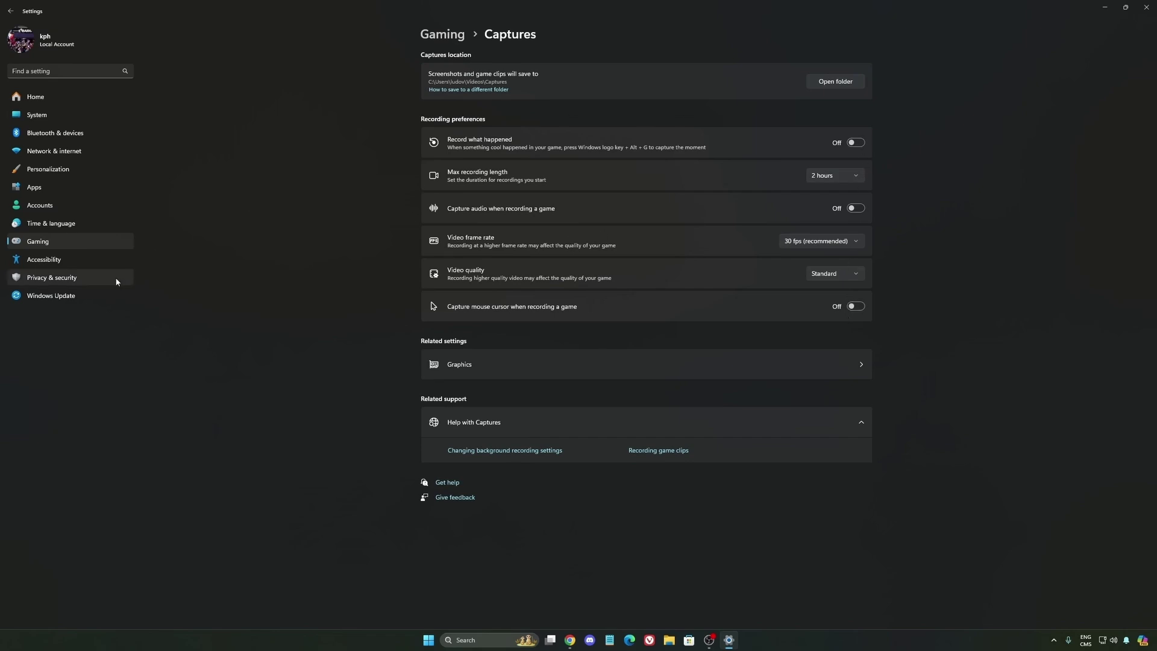
left_click(64, 242)
left_click(534, 133)
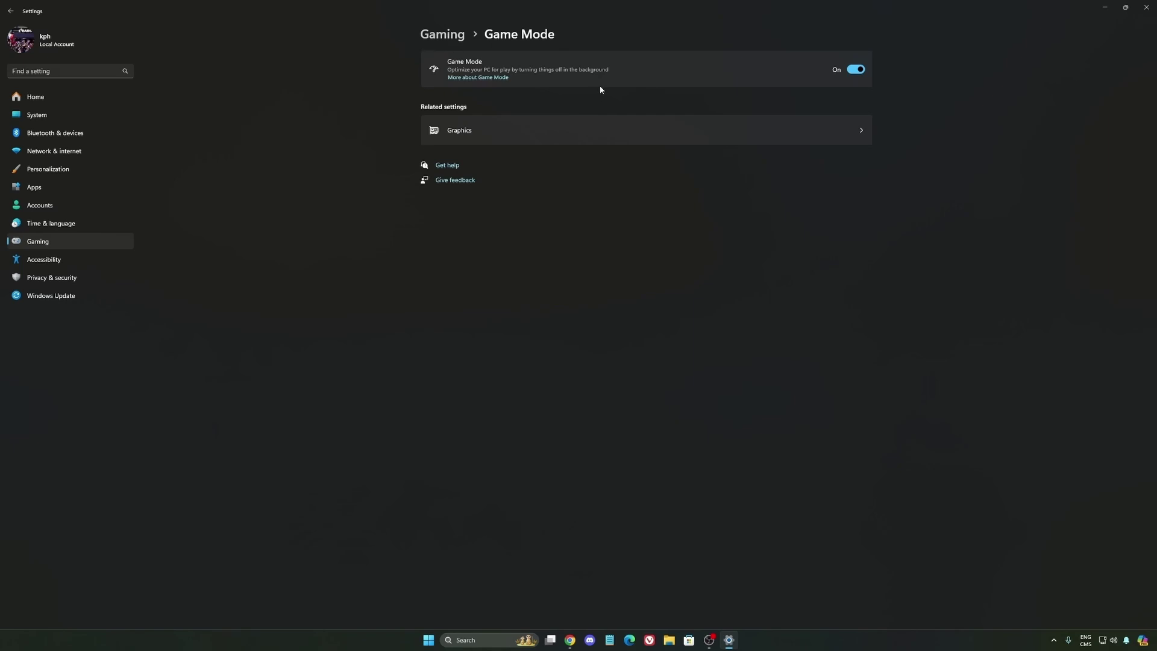
- Check the System > Power mode options, keep Balanced, and return to Settings Home
left_click(49, 115)
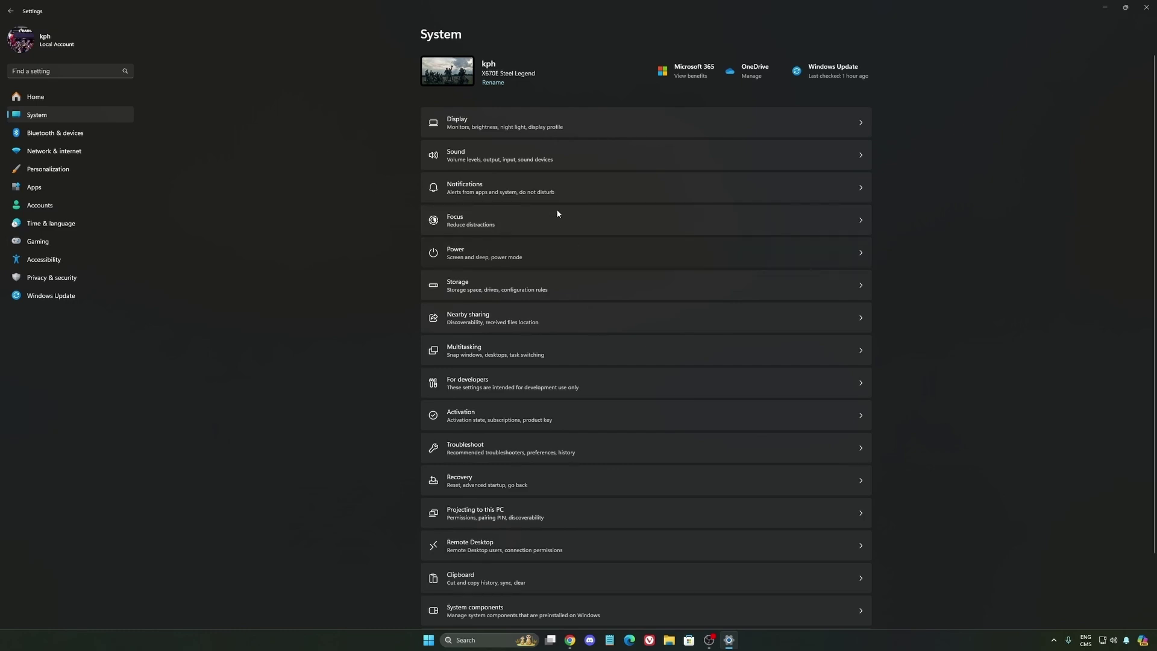
left_click(851, 168)
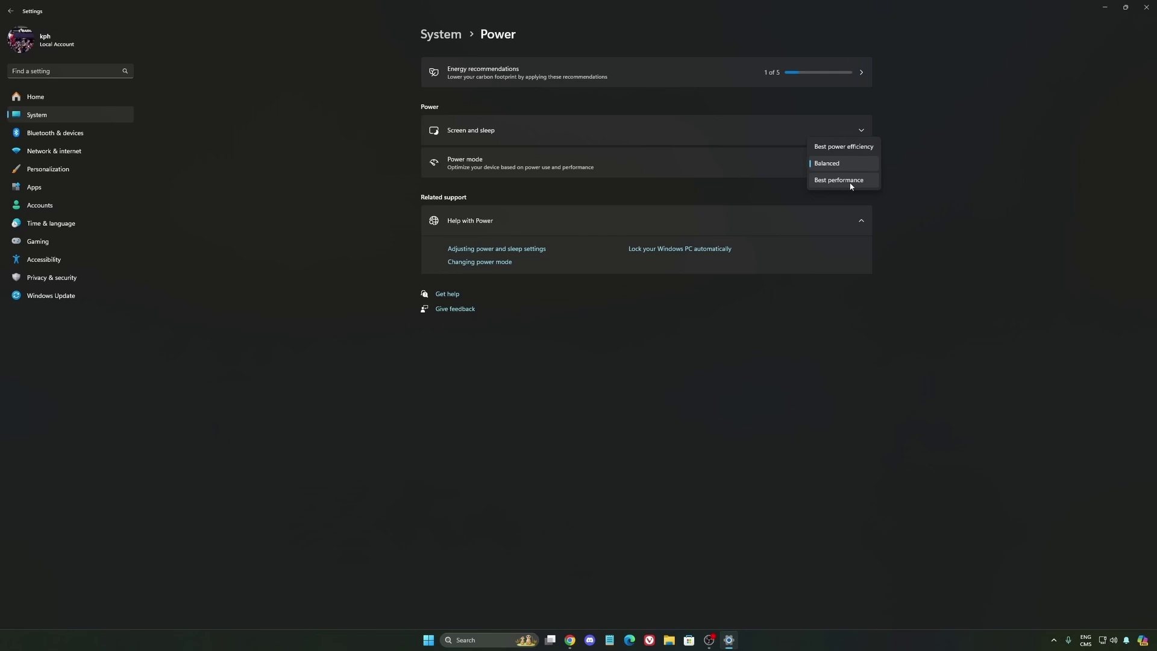
left_click(827, 164)
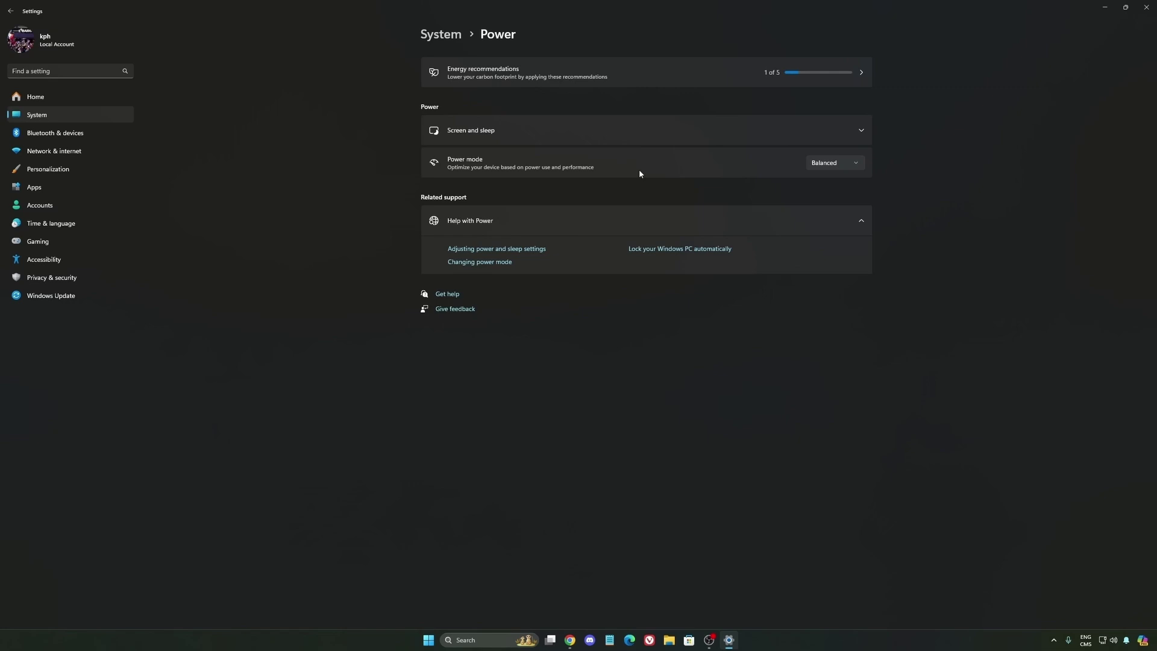
left_click(814, 165)
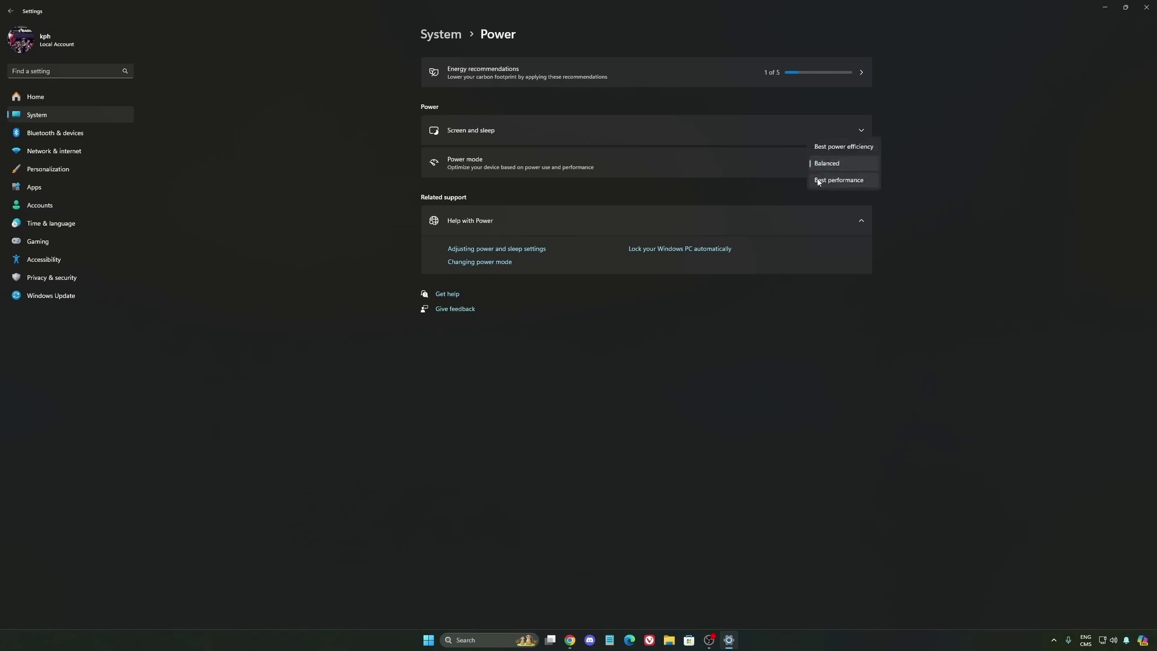
left_click(945, 184)
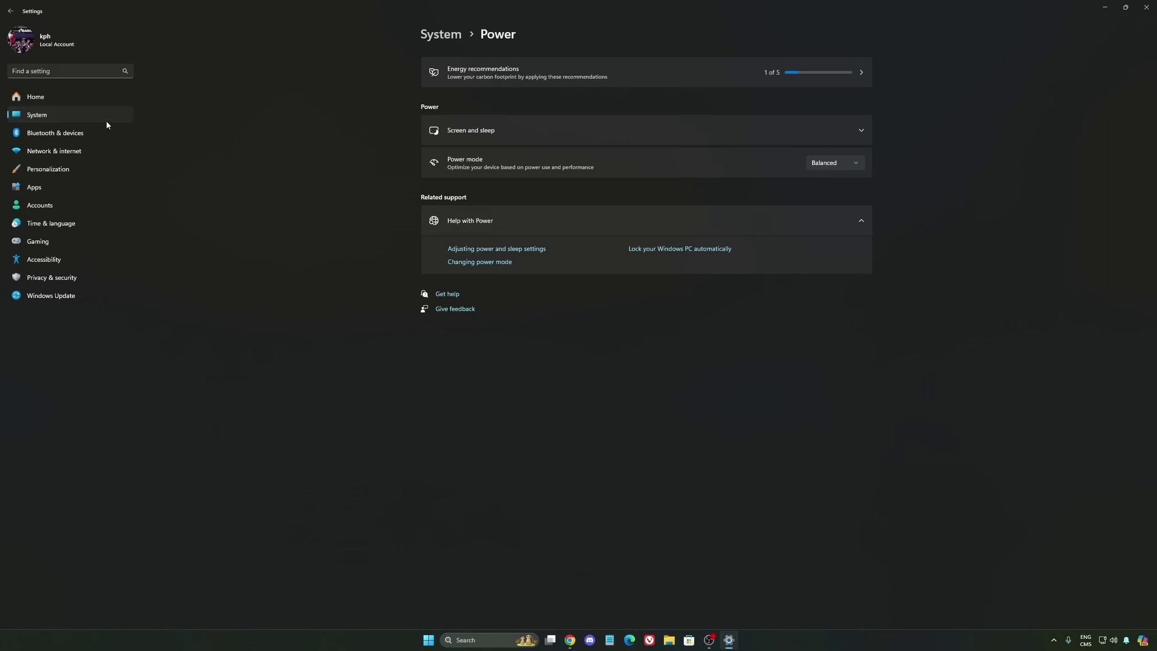
left_click(64, 99)
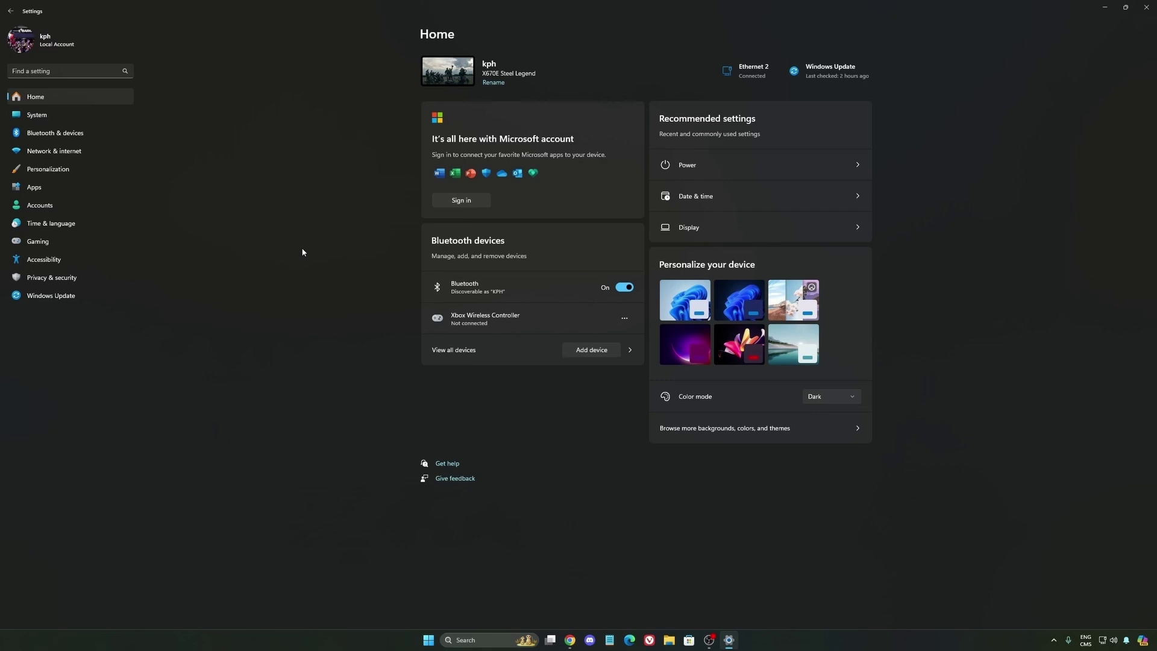
- Go to the Windows Update page to check for updates
left_click(85, 298)
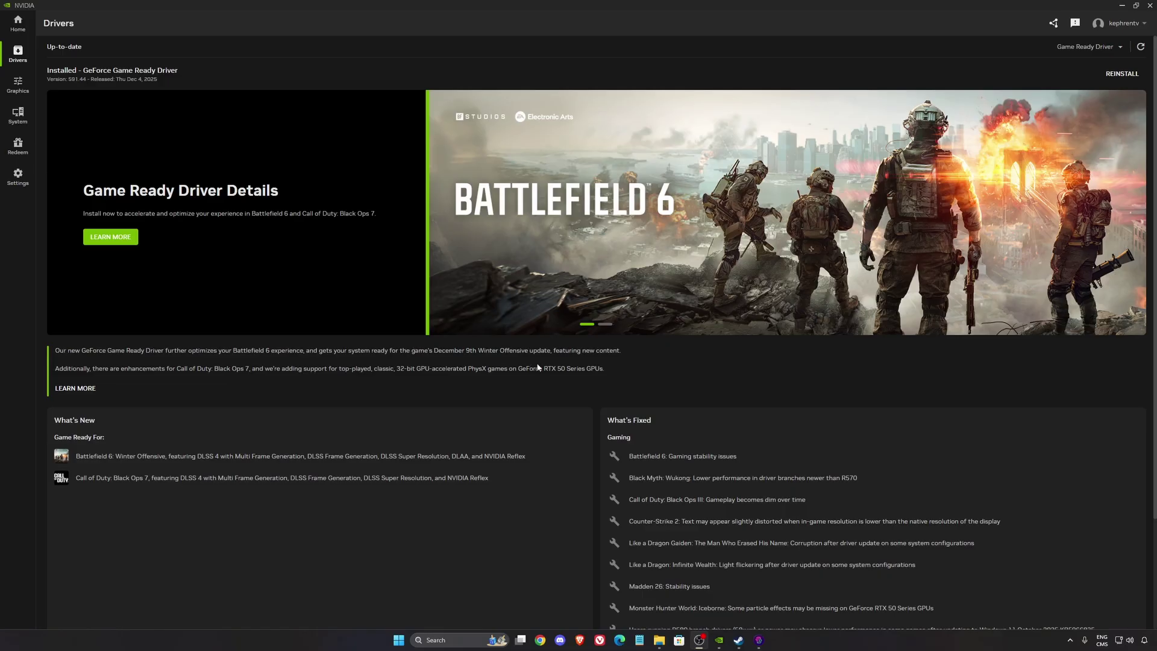
- Browse the 24 programs listed under Graphics > Program Settings
left_click(18, 85)
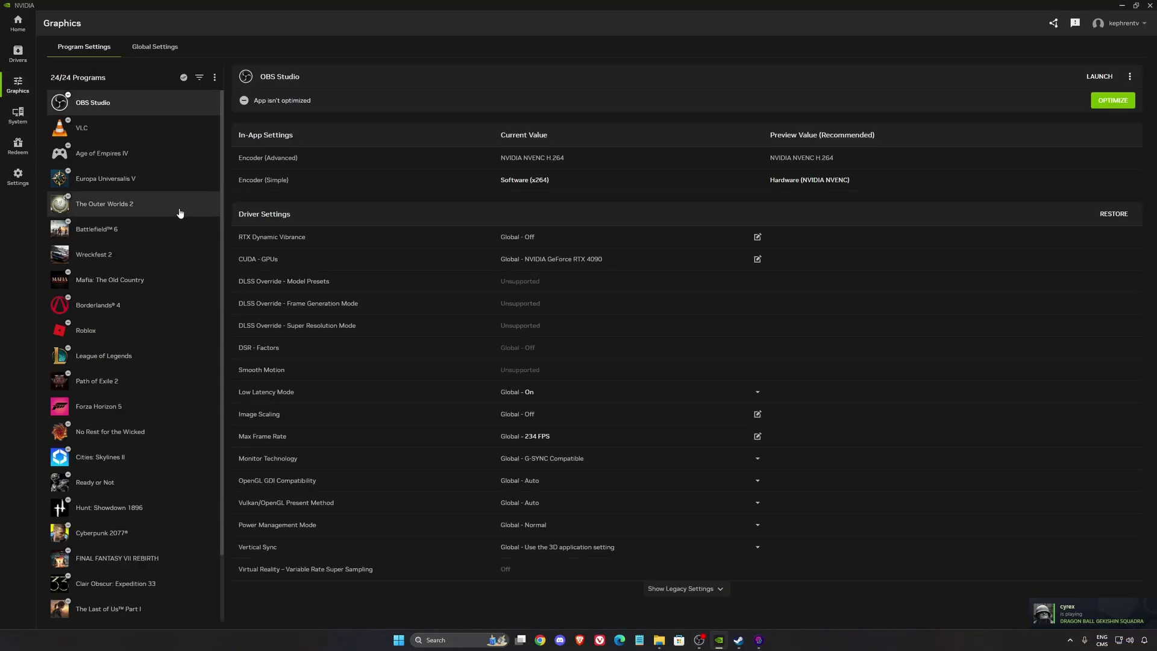
scroll(171, 269, "down", 2)
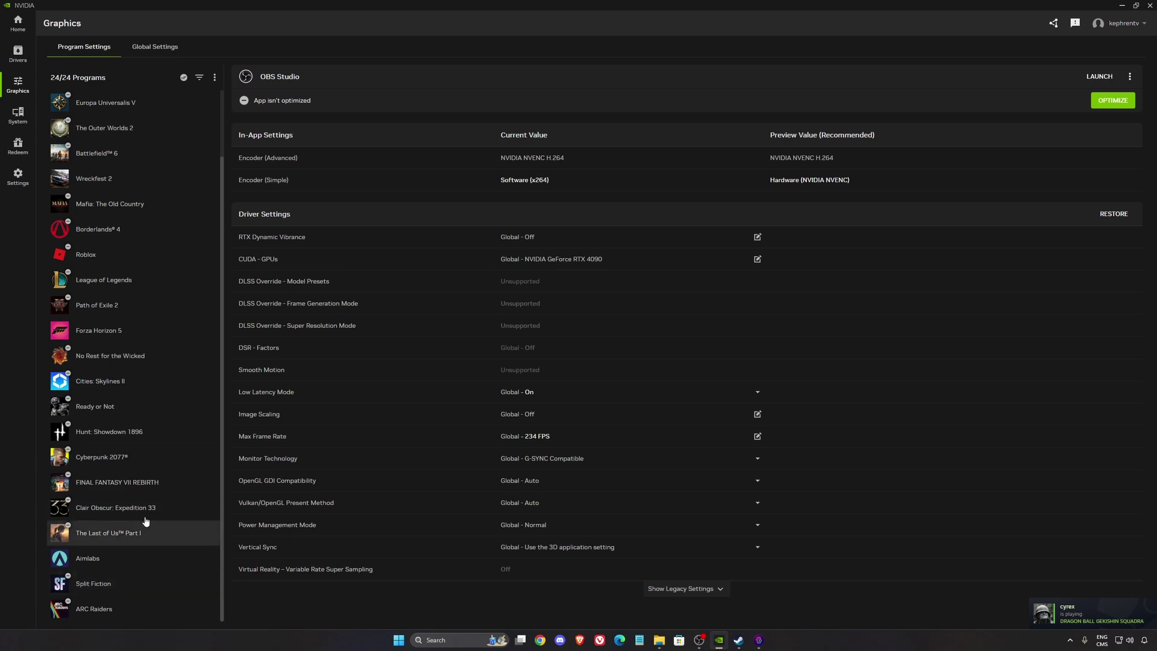
scroll(133, 533, "up", 2)
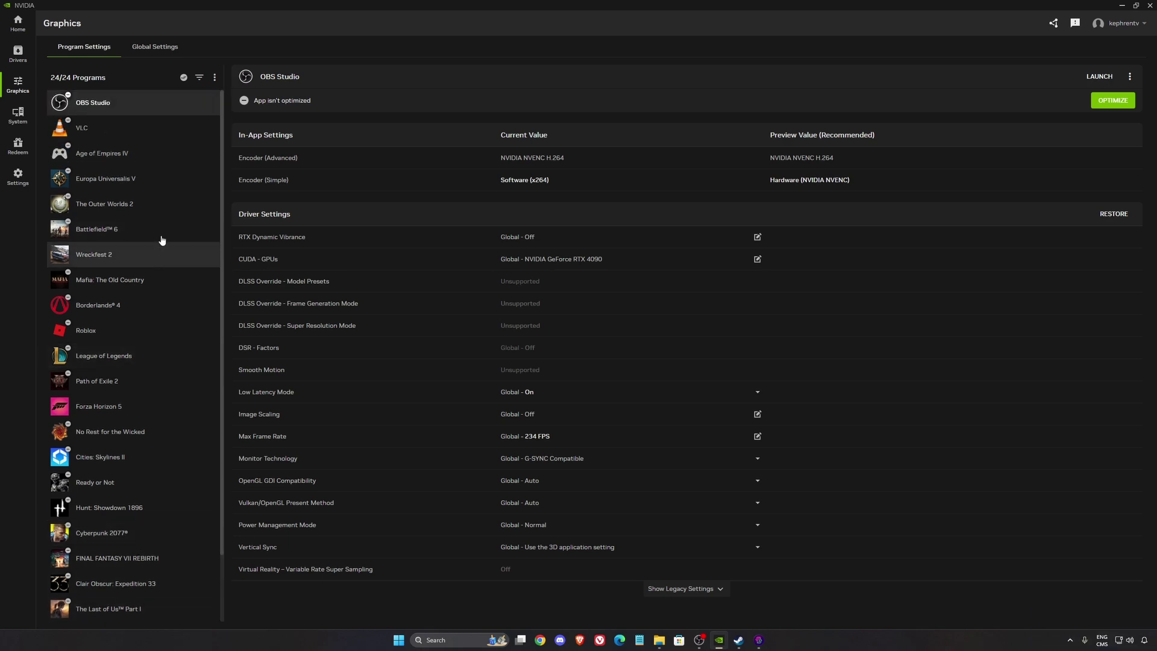
scroll(181, 275, "down", 3)
scroll(181, 275, "up", 3)
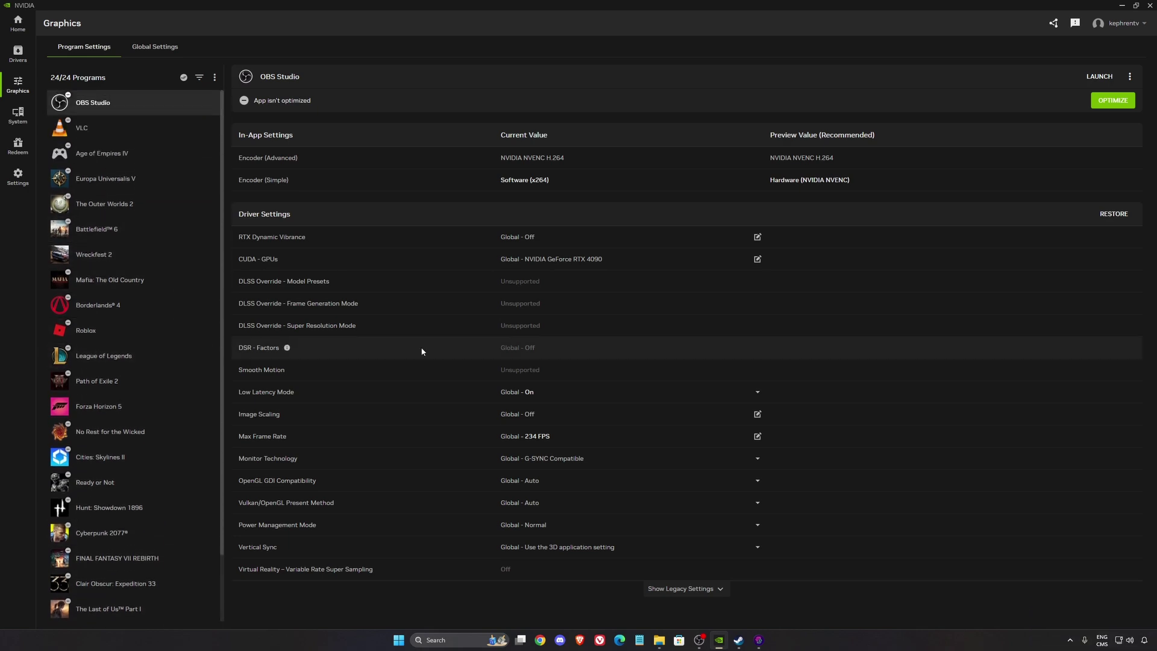
- Confirm PUBG: Black Budget Playtest stays on DLSS v310.3 in DLSS Swapper without swapping
left_click(759, 640)
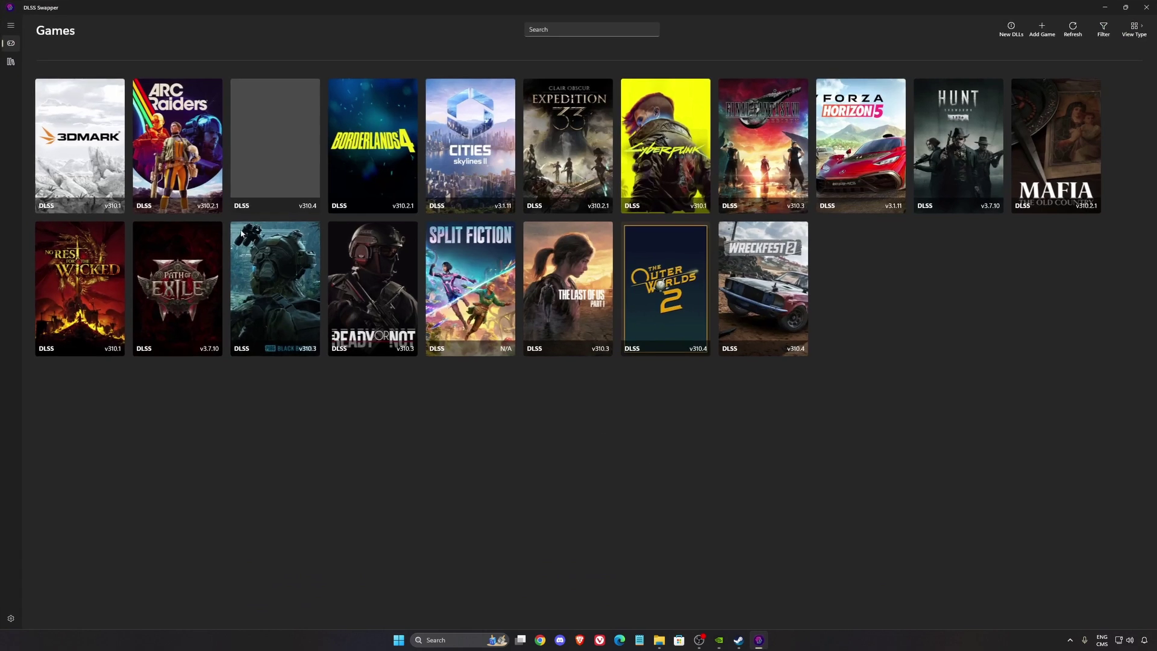
left_click(279, 272)
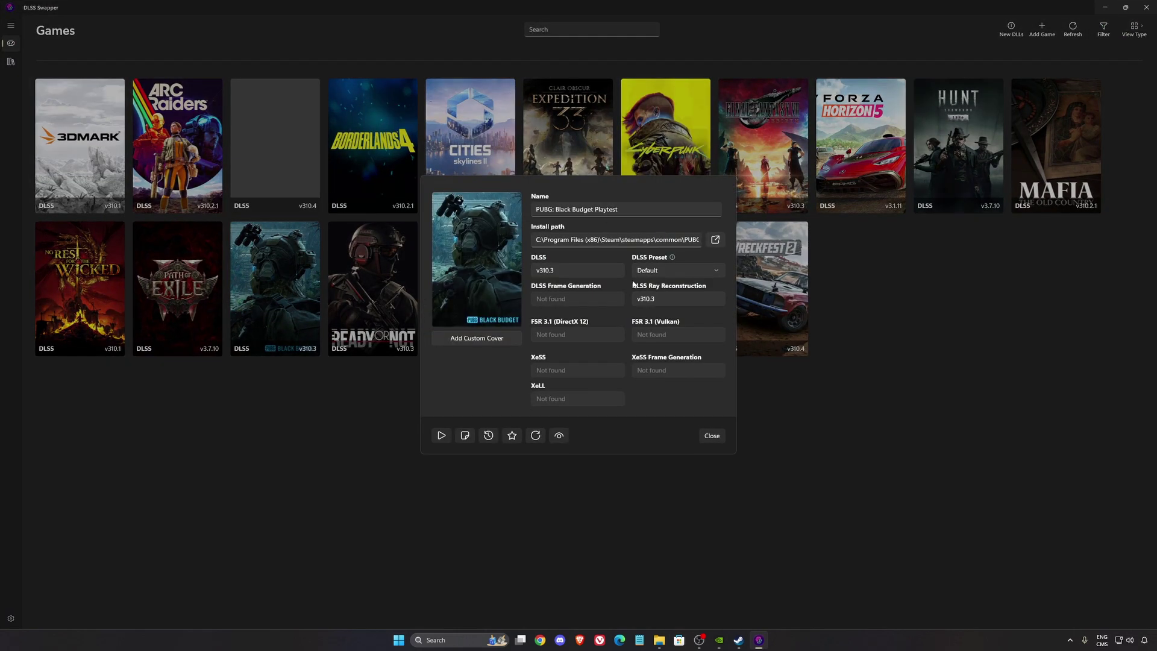
left_click(542, 271)
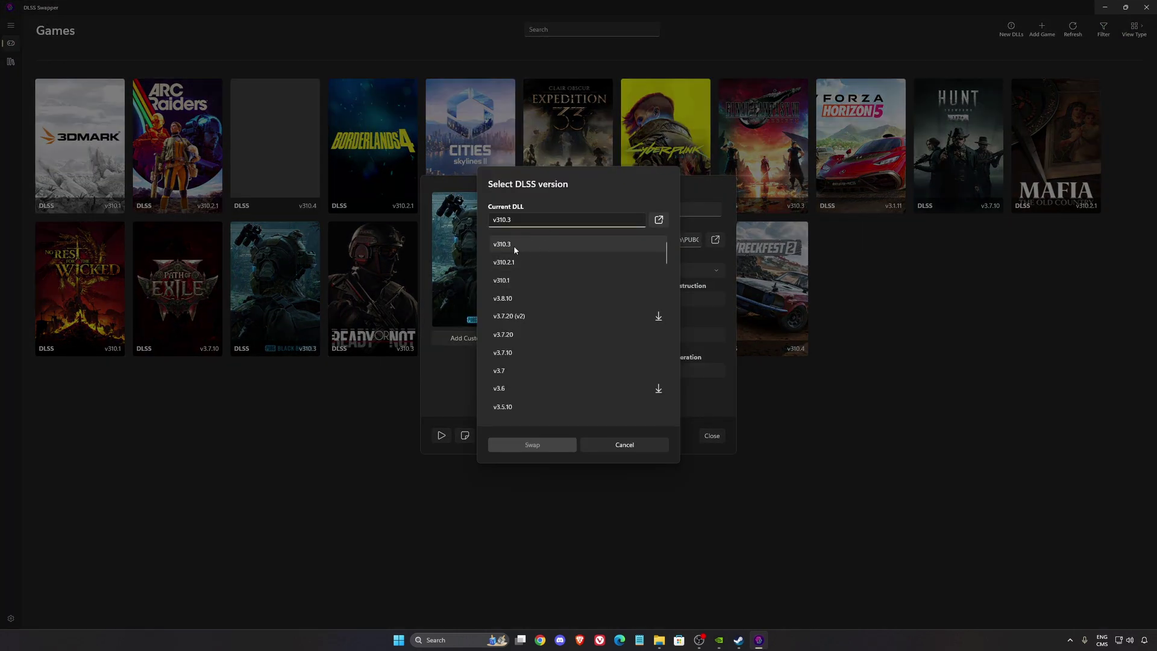
left_click(624, 445)
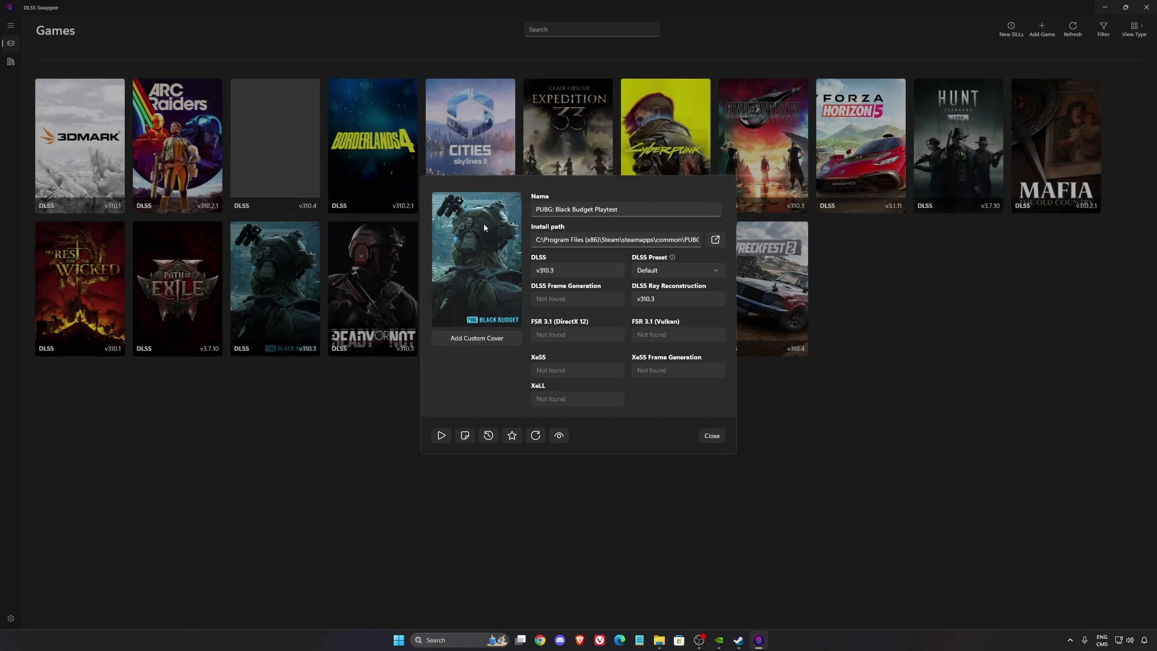
left_click(710, 436)
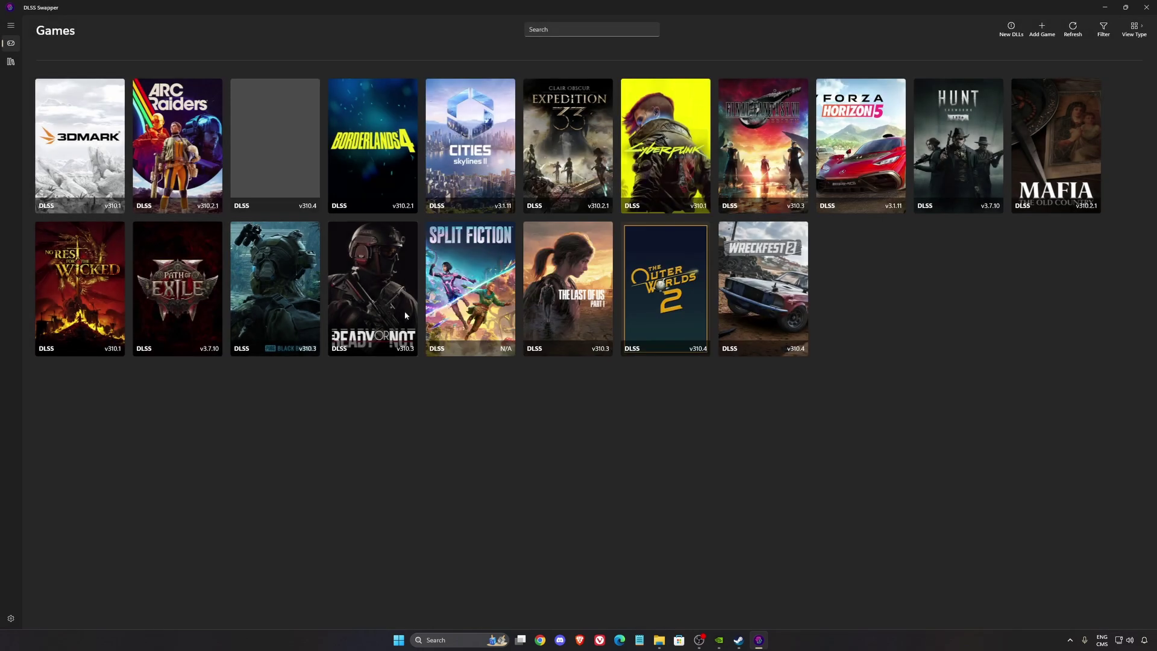
left_click(1104, 7)
- Review global settings, leaving DLSS model presets at Latest and Shader Cache Size at 100 GB
left_click(155, 46)
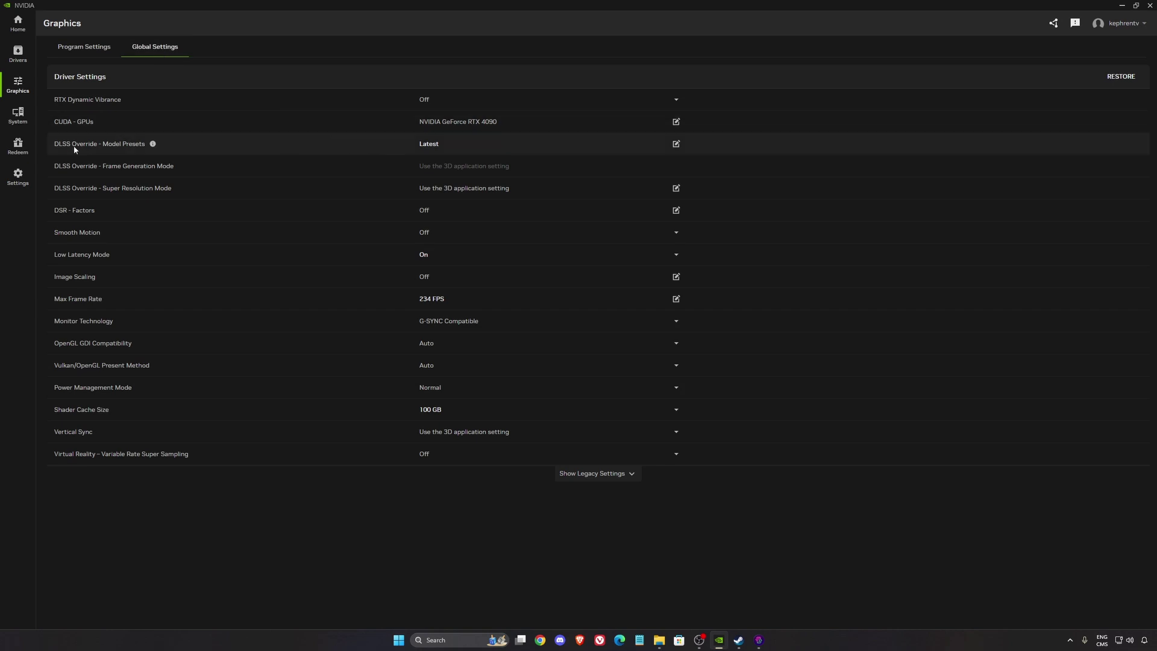
left_click(473, 151)
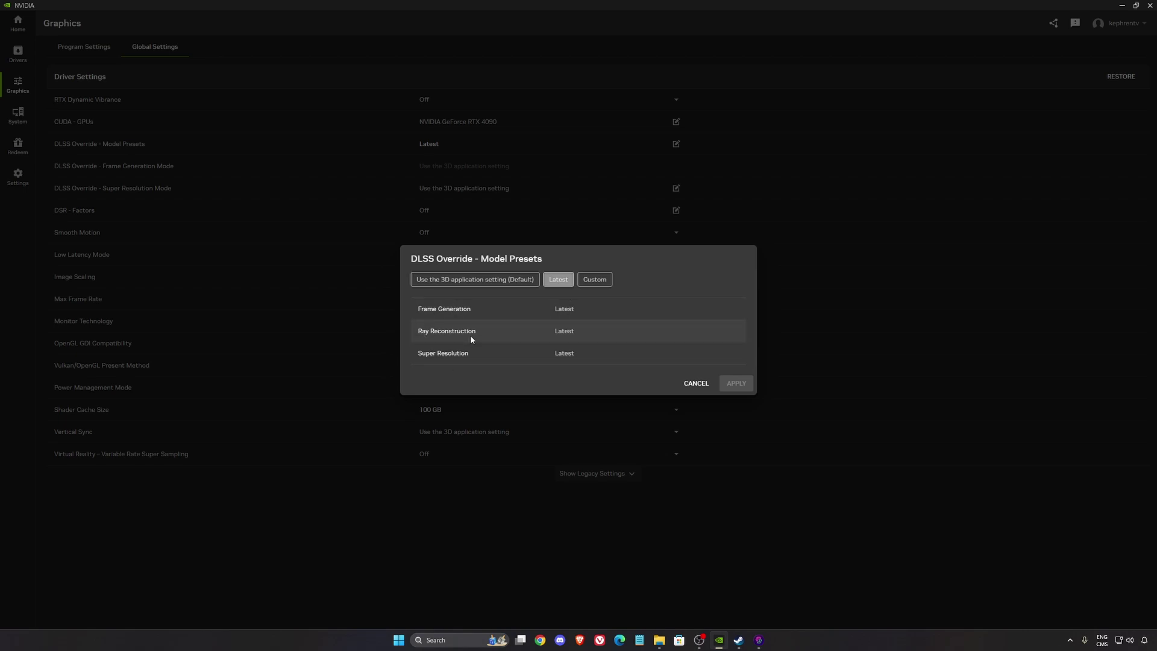
left_click(697, 386)
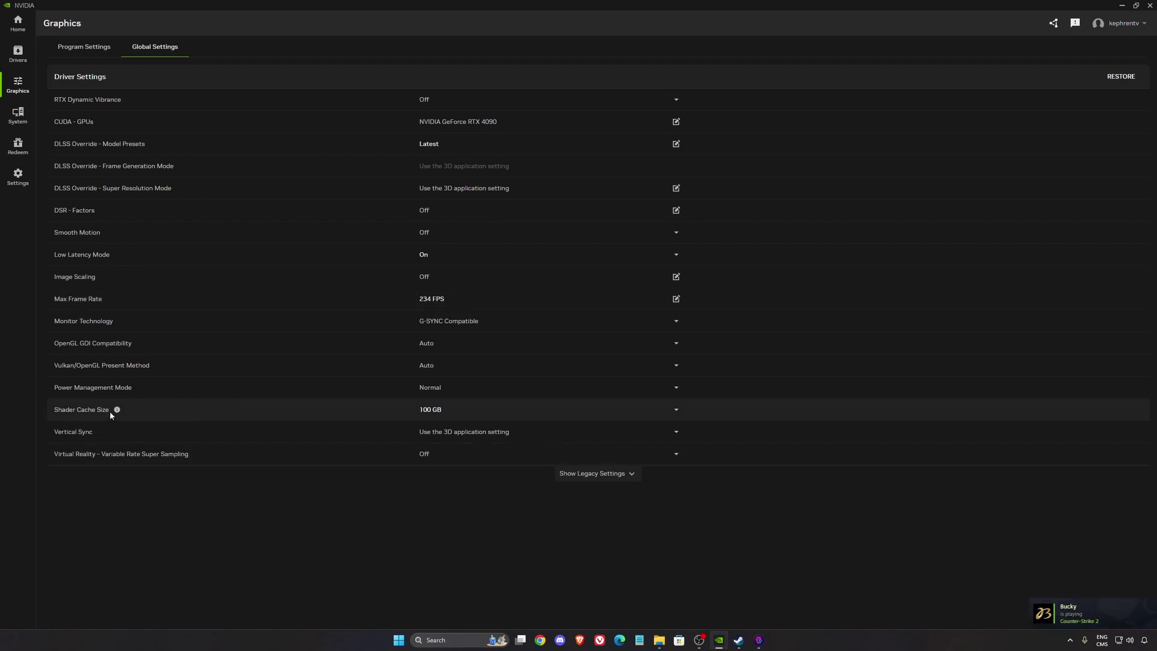
left_click(475, 409)
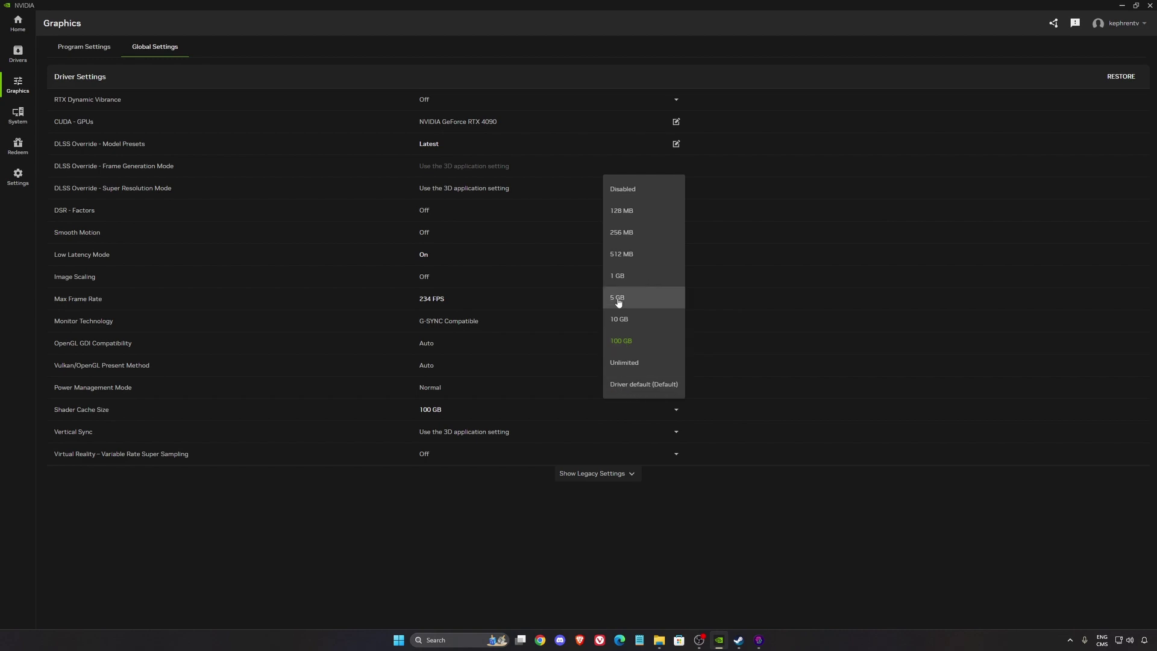
left_click(440, 514)
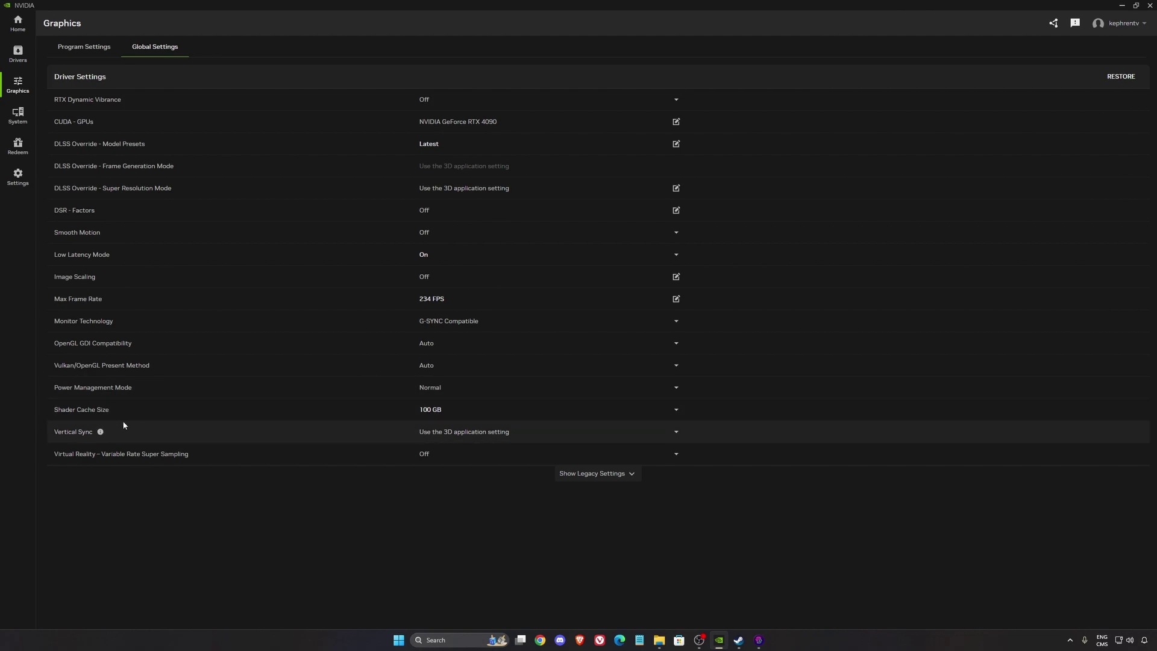
left_click(17, 115)
- Confirm G-SYNC stays enabled for full screen and windowed mode
left_click(261, 116)
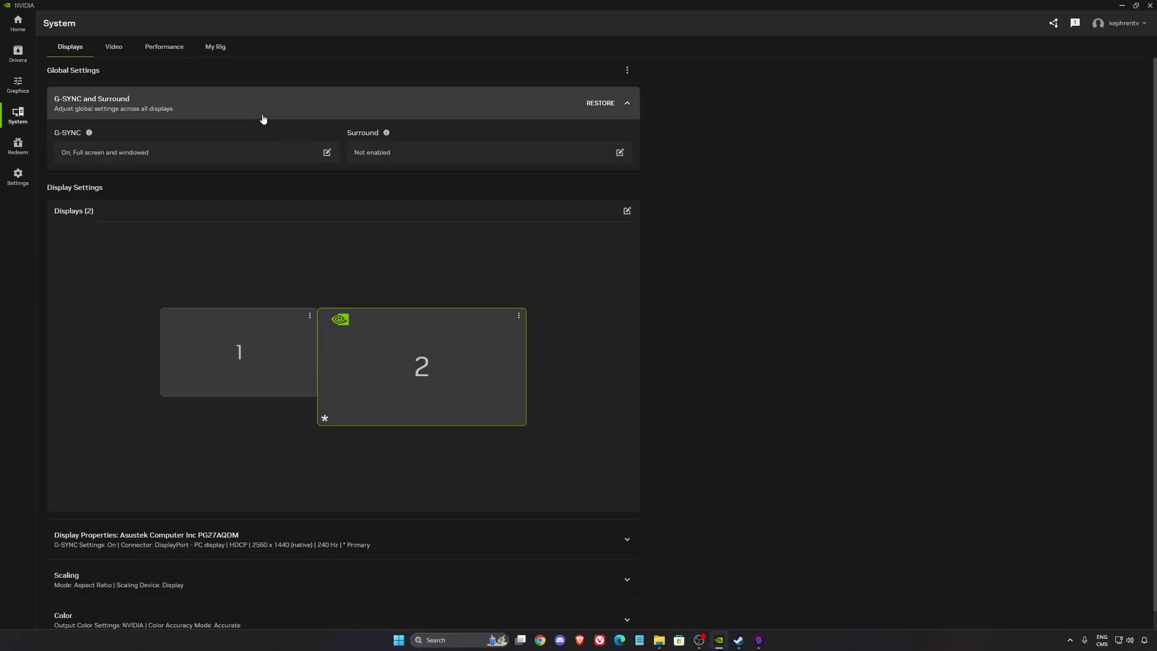
left_click(226, 150)
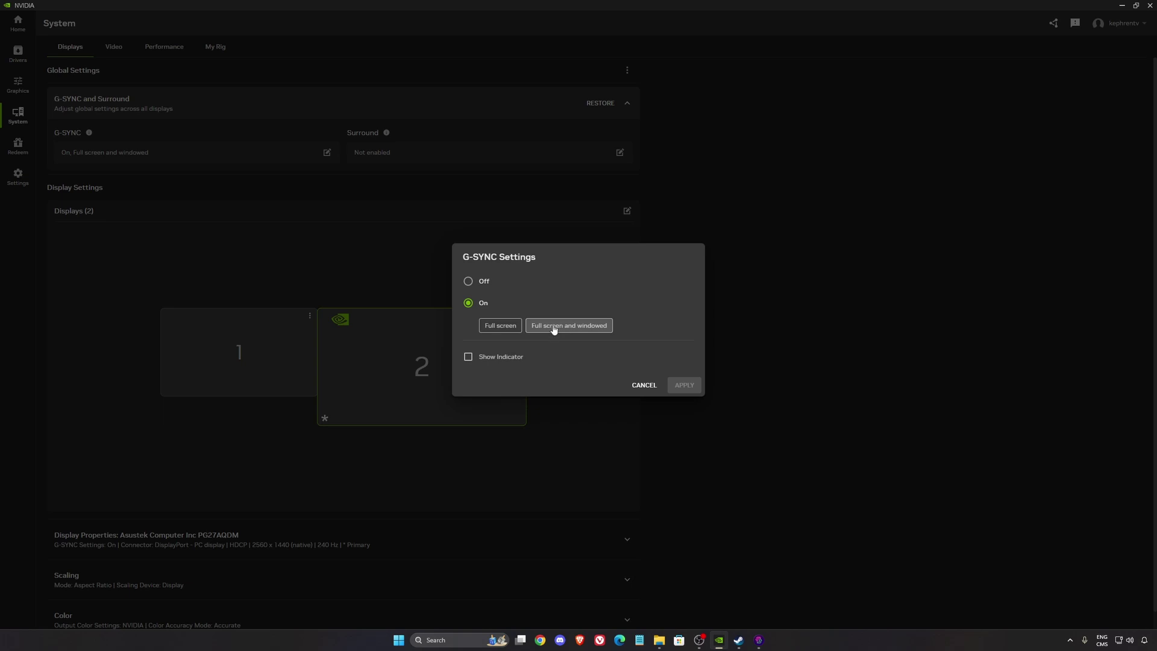
left_click(644, 384)
- Check the Asustek monitor's display properties, keeping the refresh rate at 240 Hz
scroll(436, 380, "down", 1)
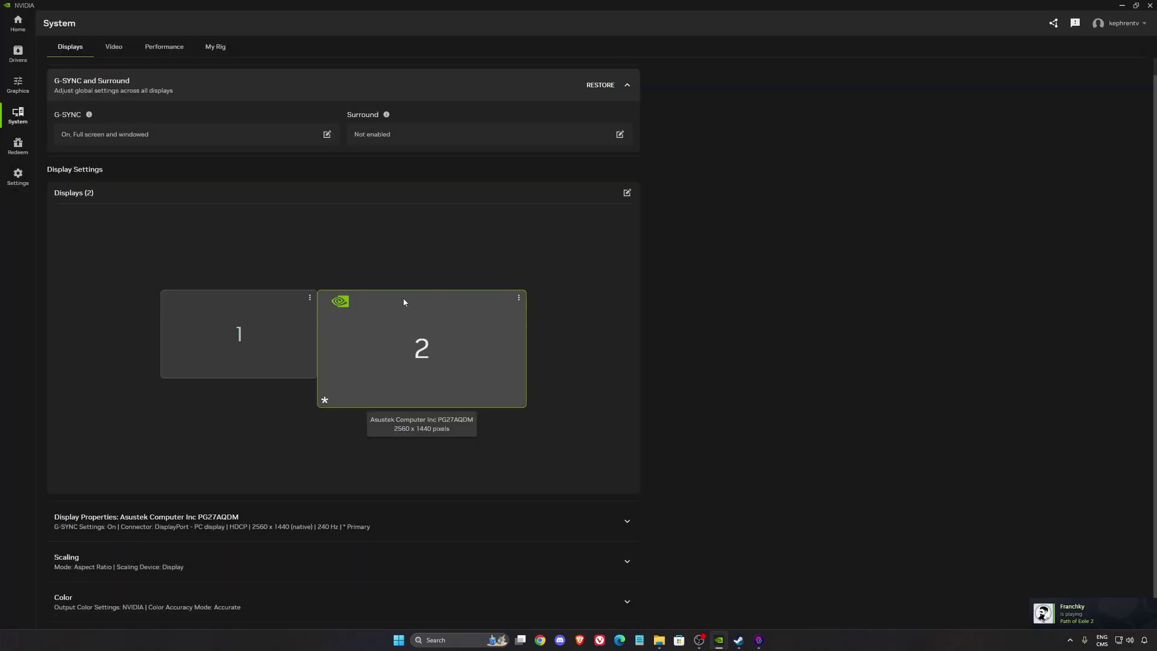
left_click(326, 520)
scroll(309, 488, "down", 3)
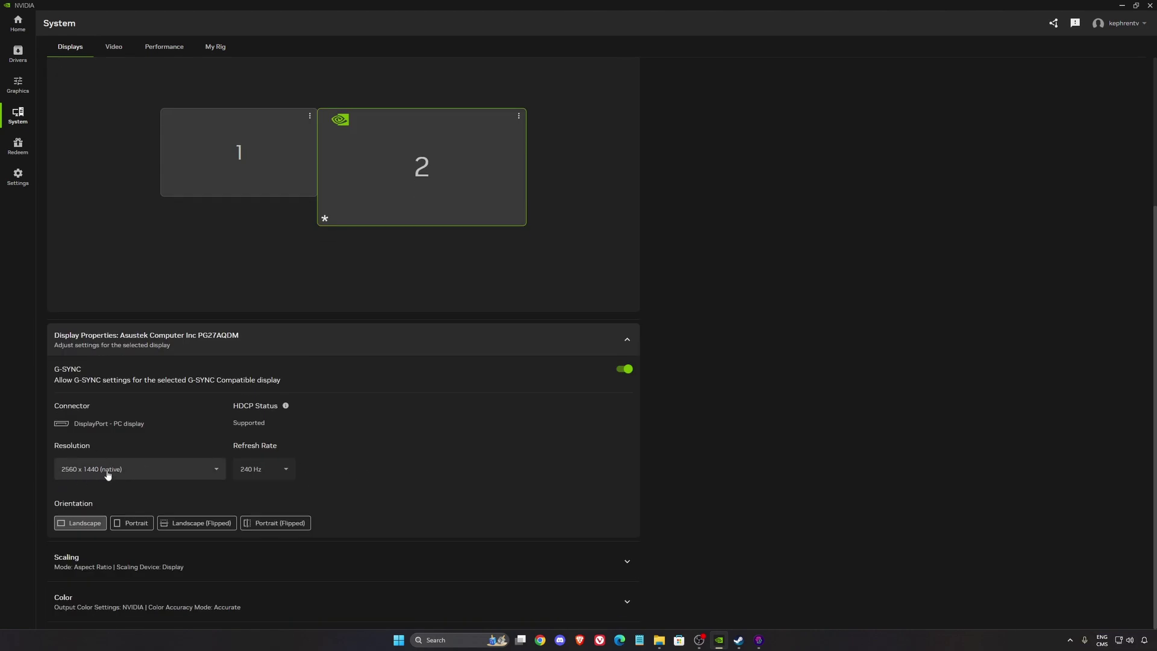
left_click(255, 473)
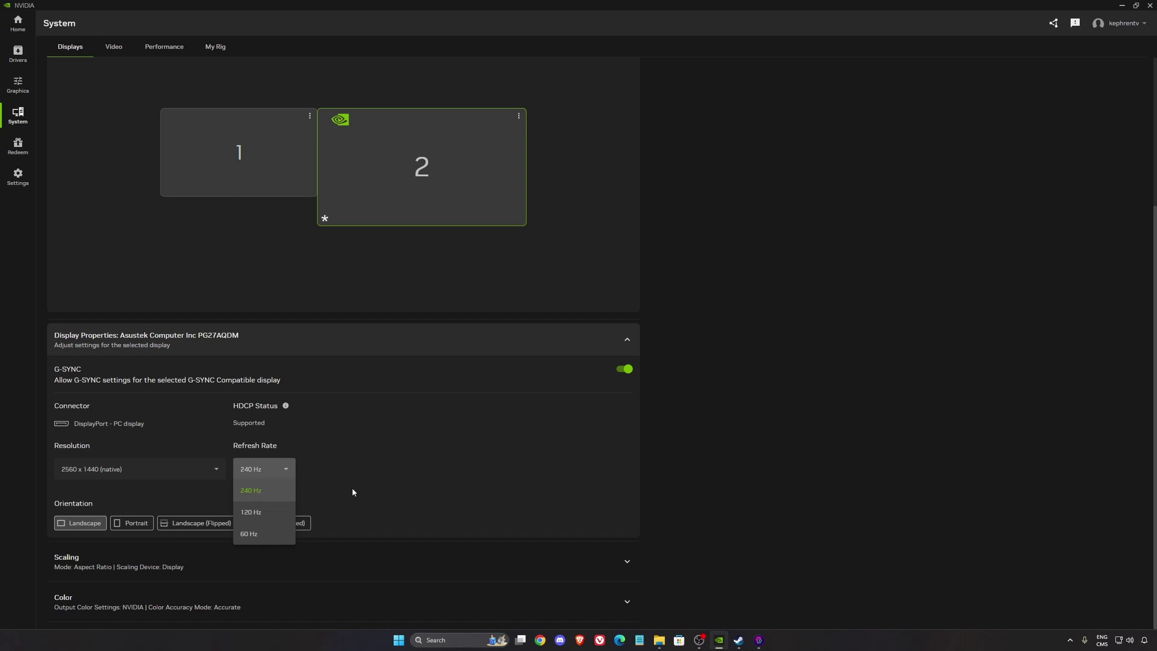
left_click(426, 476)
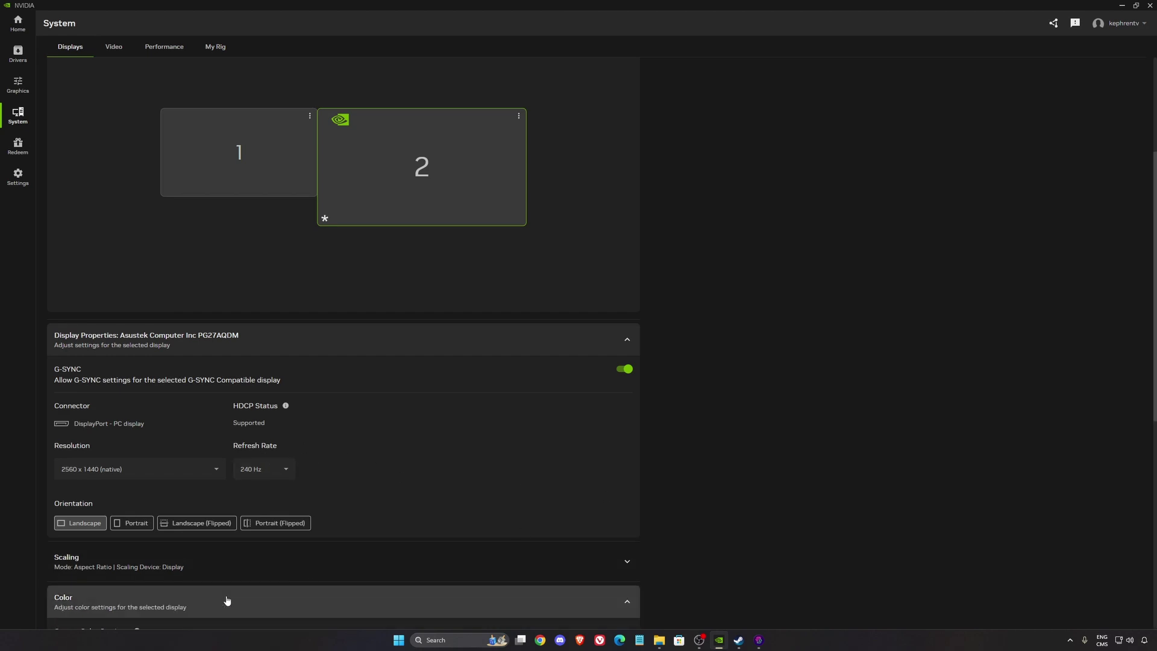
- Check the monitor's colour settings, keeping output colour depth at 10 bpc
left_click(229, 601)
scroll(283, 542, "down", 5)
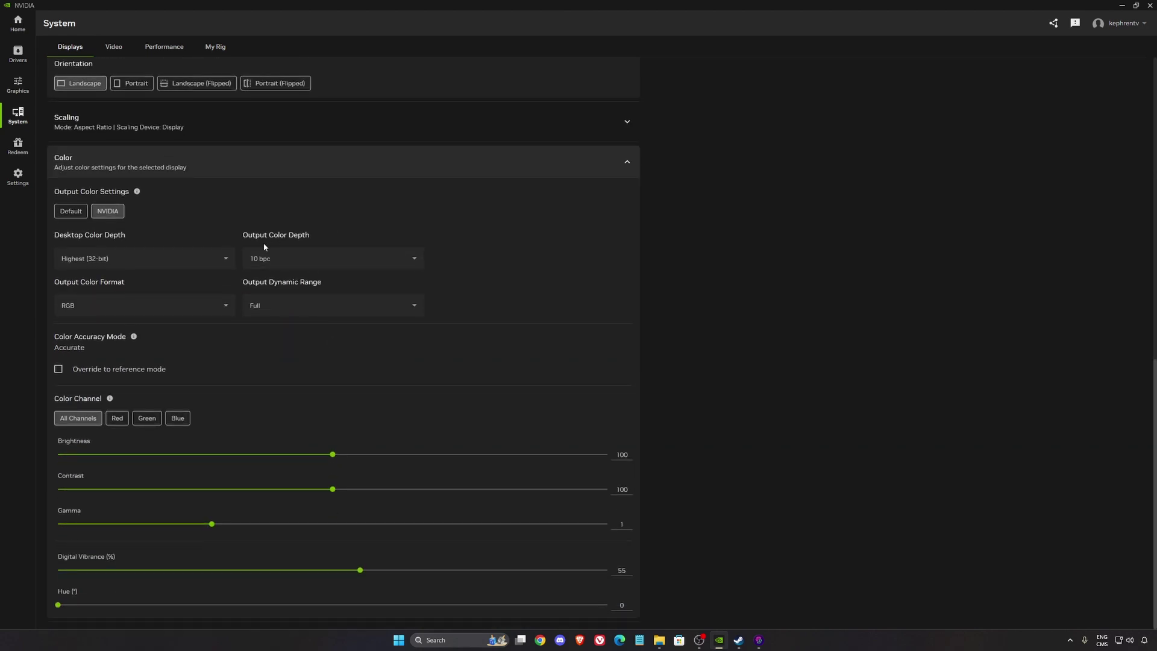
left_click(274, 259)
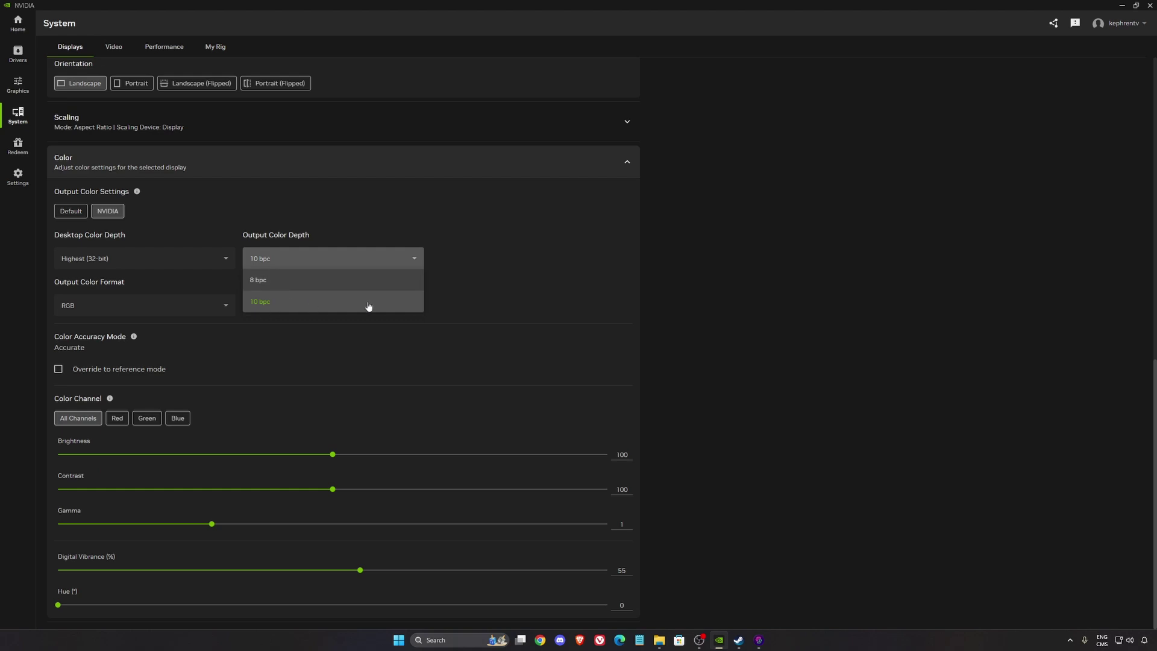
left_click(368, 307)
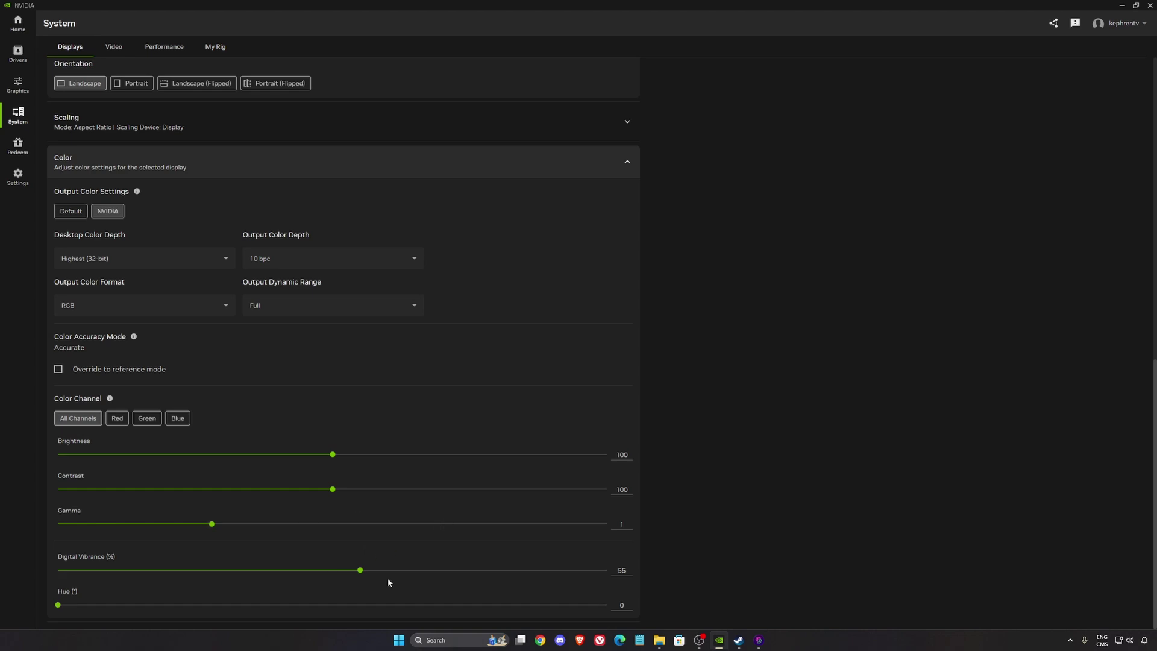
- Verify RTX Video Super Resolution and HDR are off, then view the GPU Performance settings
left_click(114, 46)
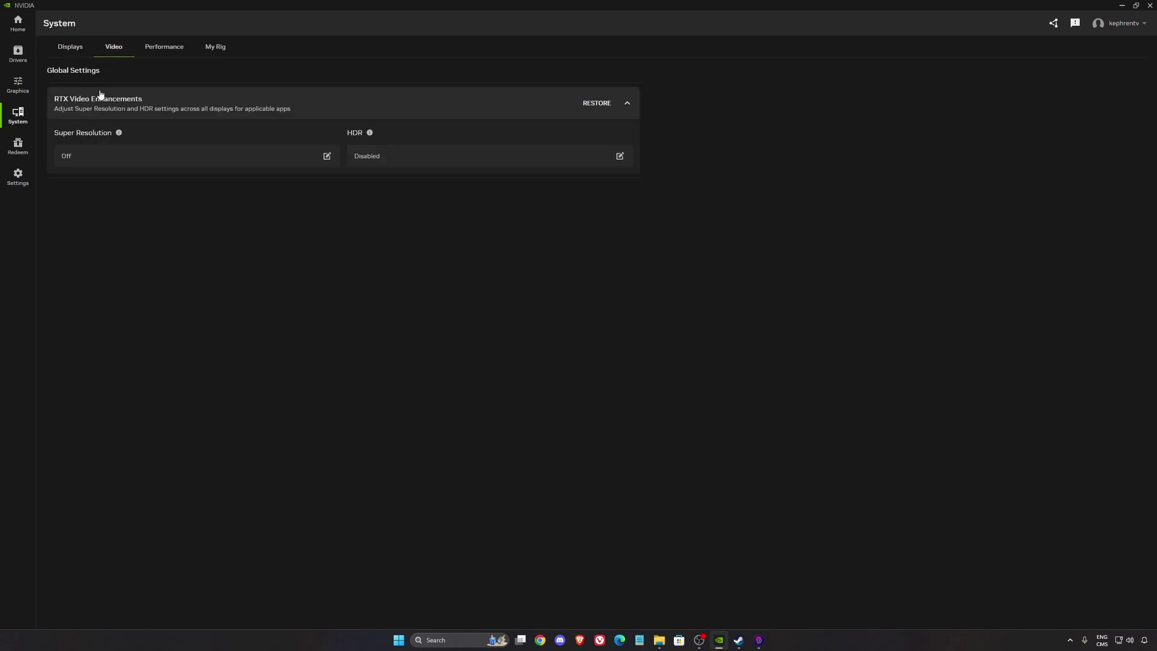
left_click(164, 47)
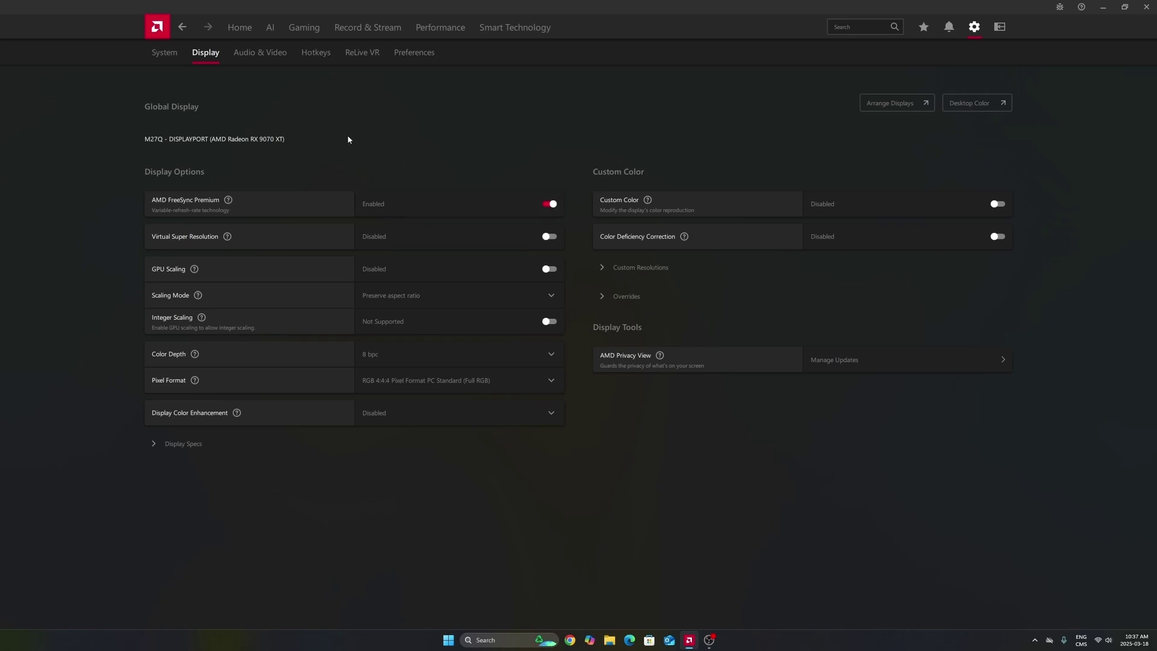
- In Gaming > Graphics, compare integrated GPU 2's options with the RX 9070 XT's, finishing on the RX 9070 XT
left_click(304, 27)
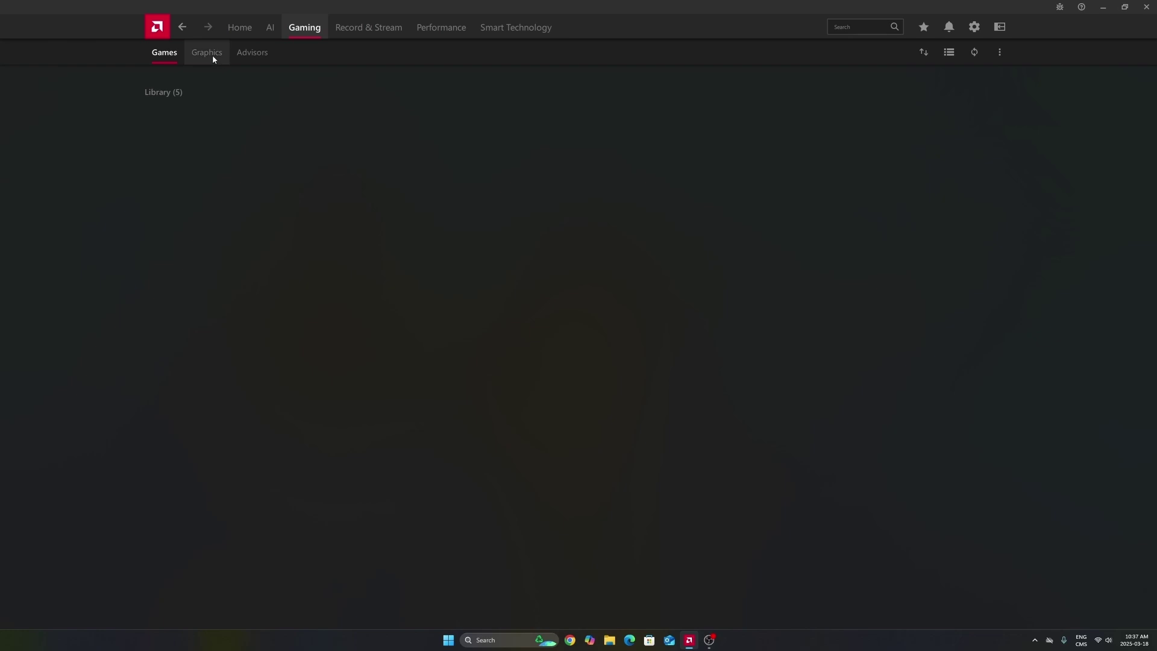
left_click(212, 56)
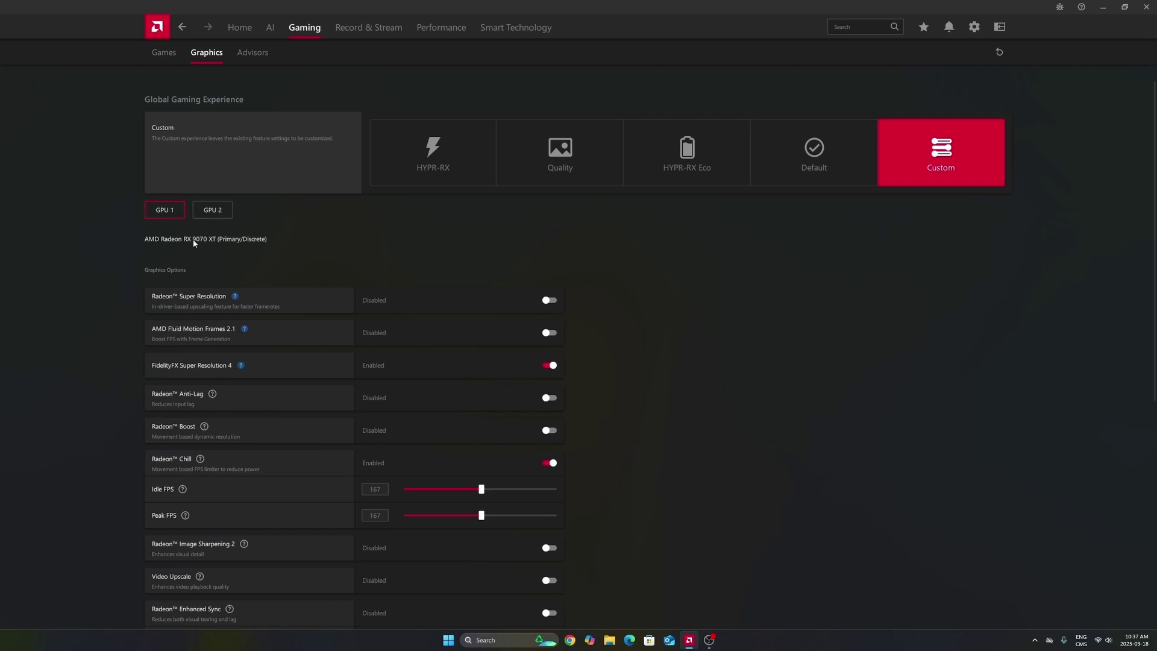
left_click(217, 211)
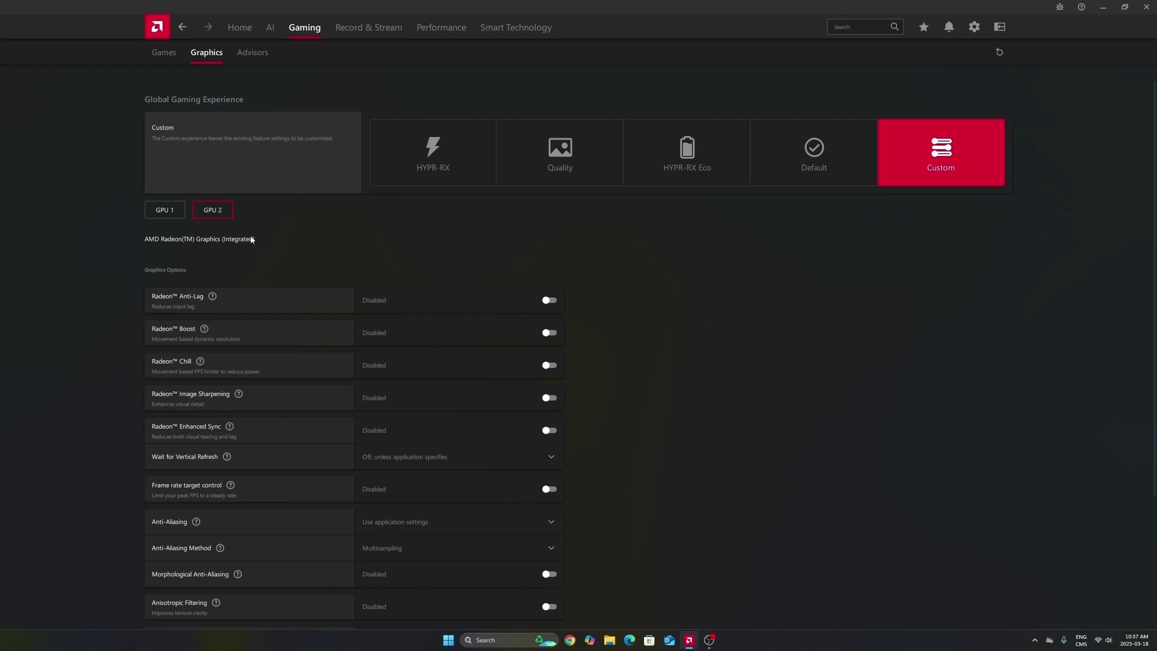
left_click(174, 212)
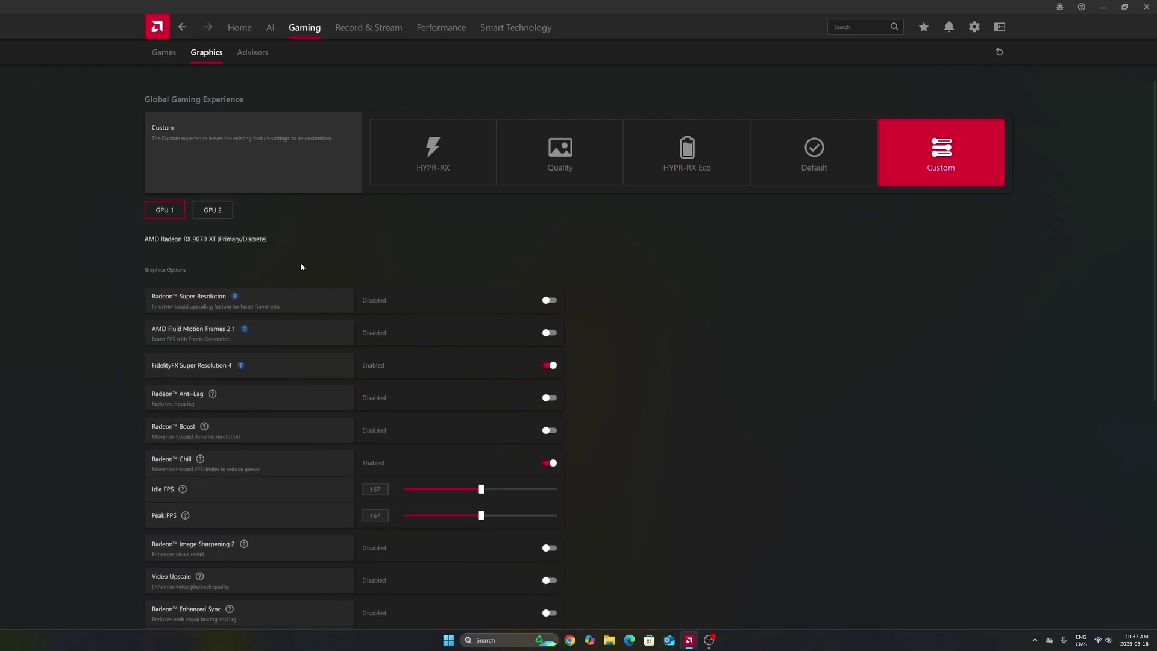
left_click(216, 214)
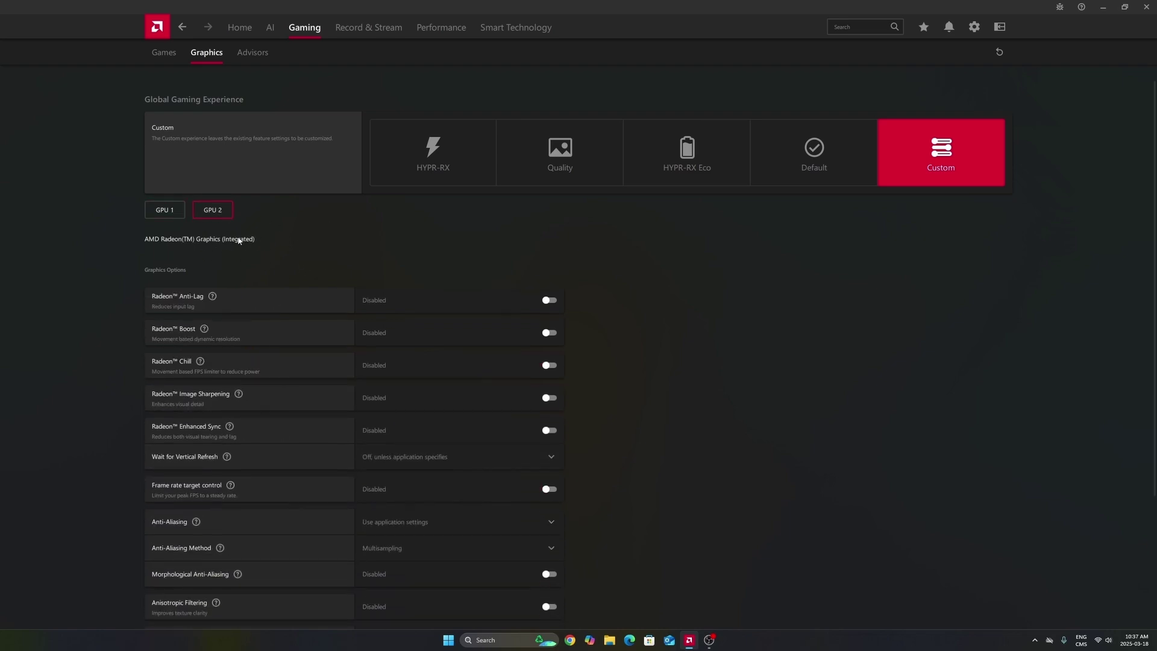
left_click(170, 211)
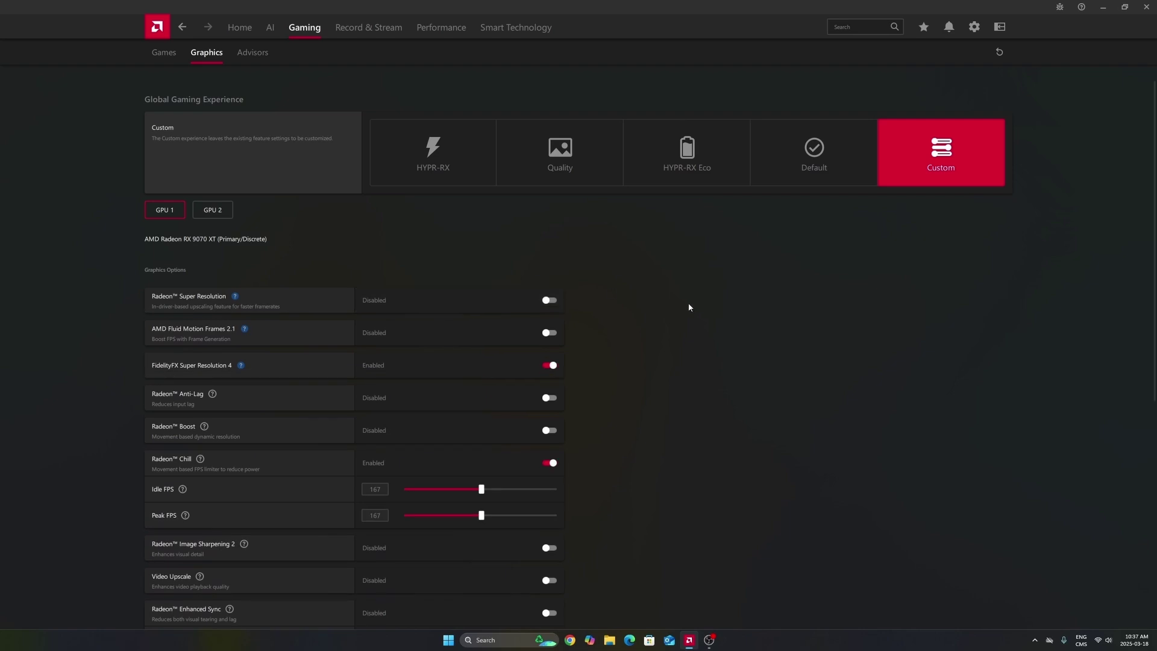
scroll(681, 304, "down", 2)
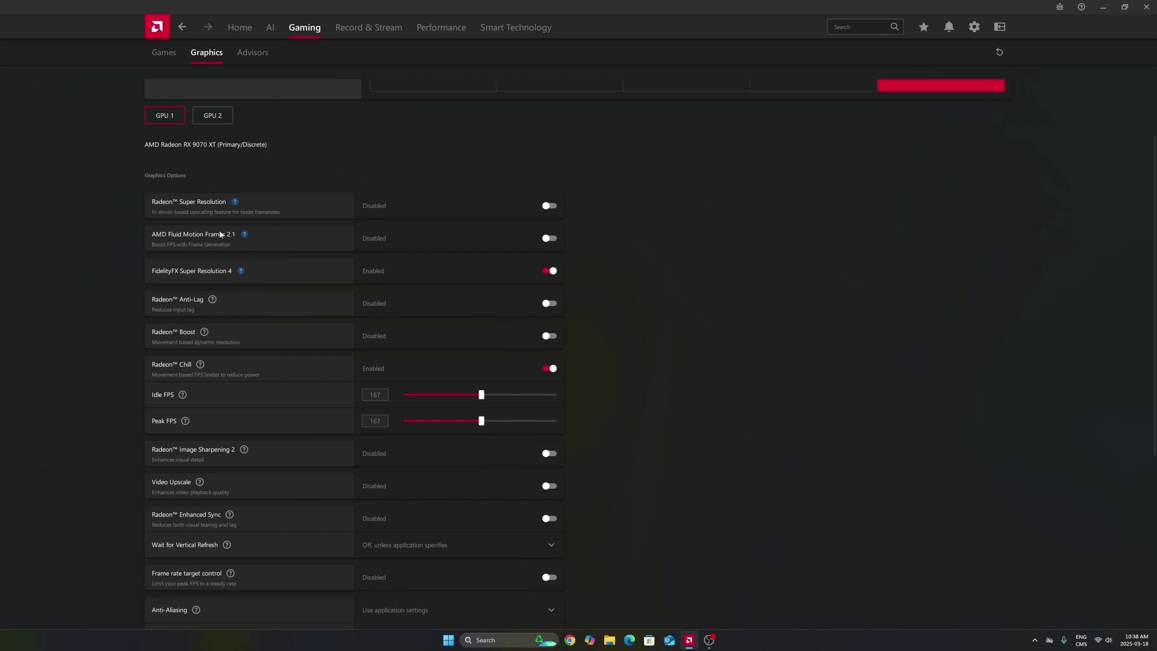
scroll(657, 262, "down", 3)
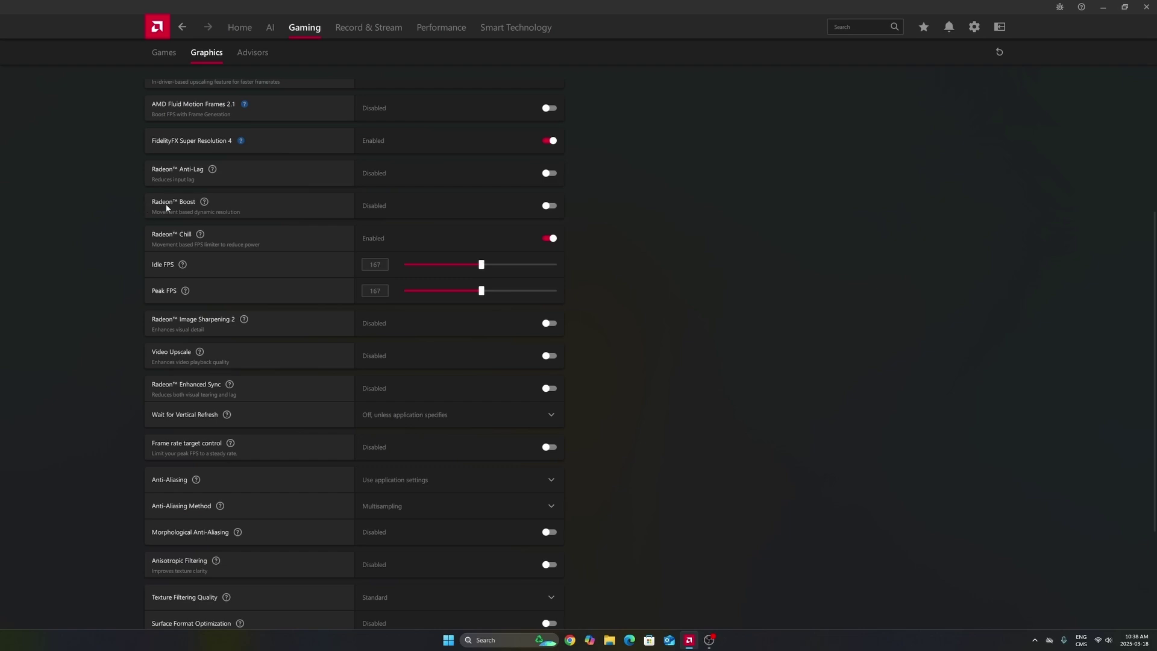
scroll(255, 205, "down", 1)
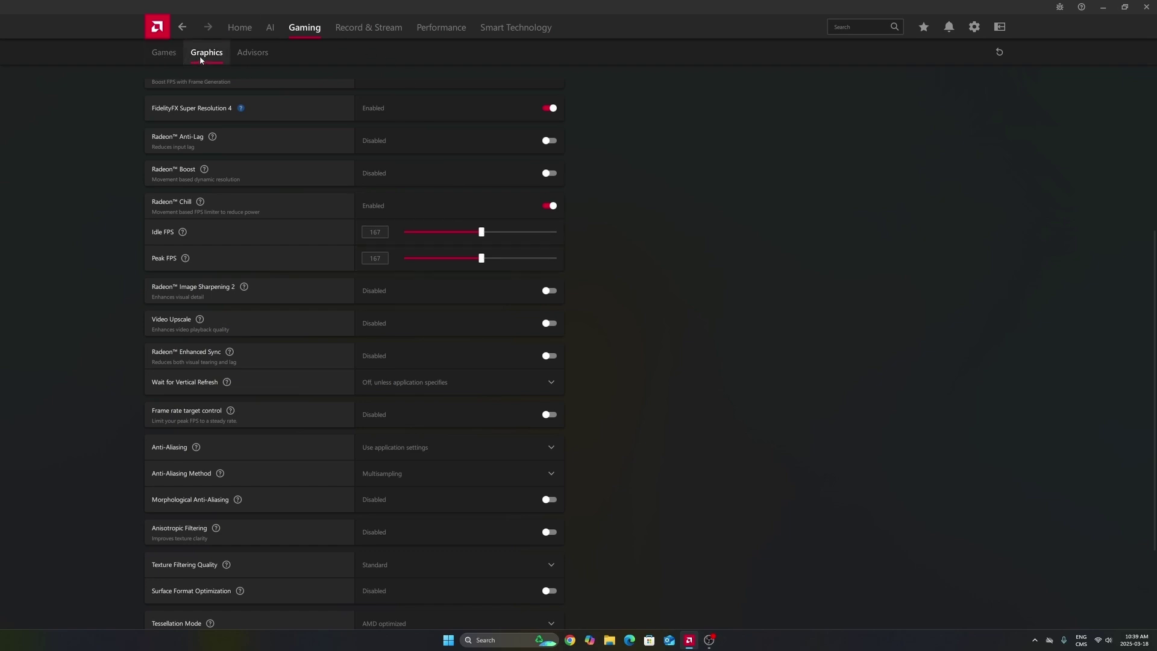
scroll(464, 126, "down", 3)
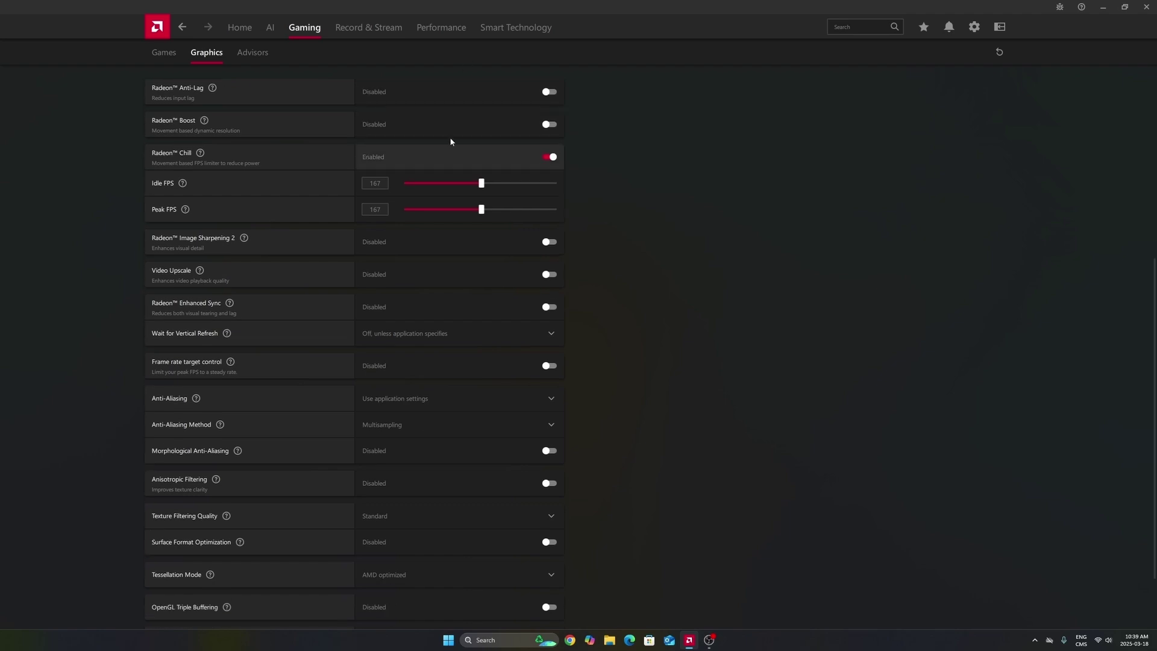
scroll(476, 457, "up", 7)
scroll(481, 410, "down", 8)
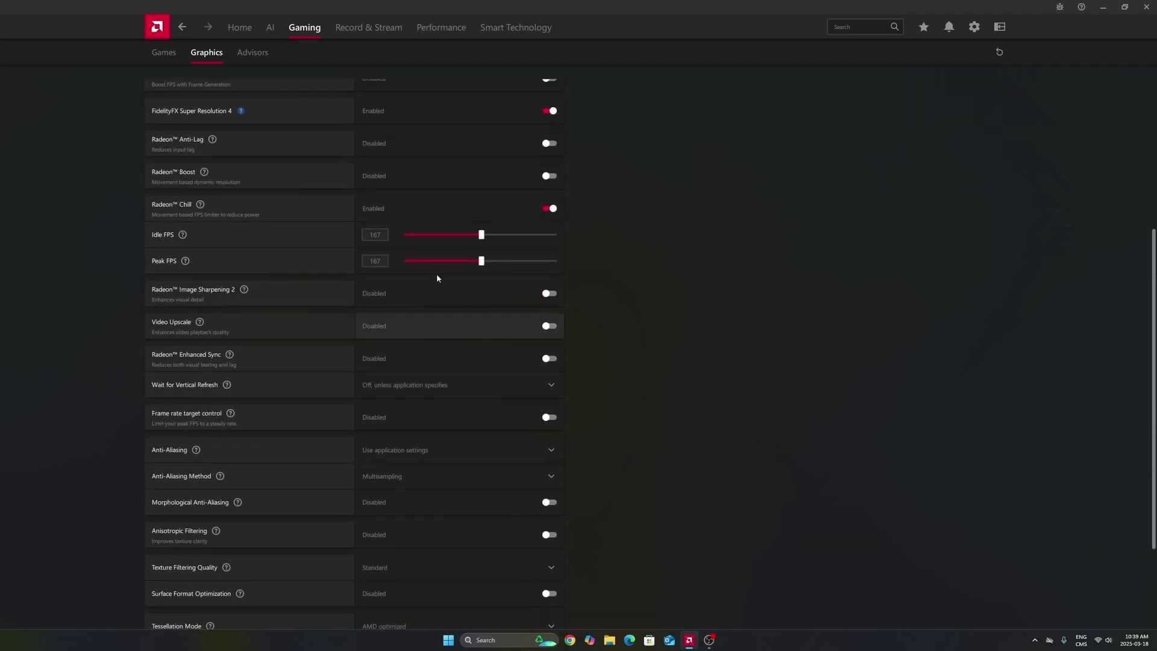
left_click(164, 53)
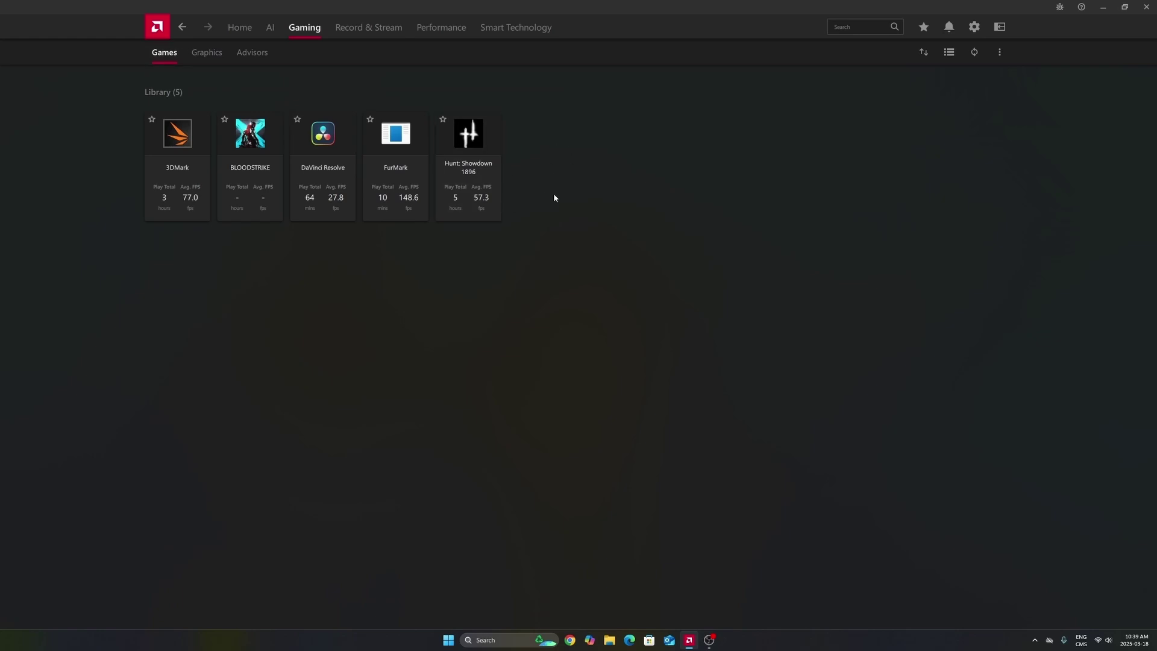
left_click(193, 60)
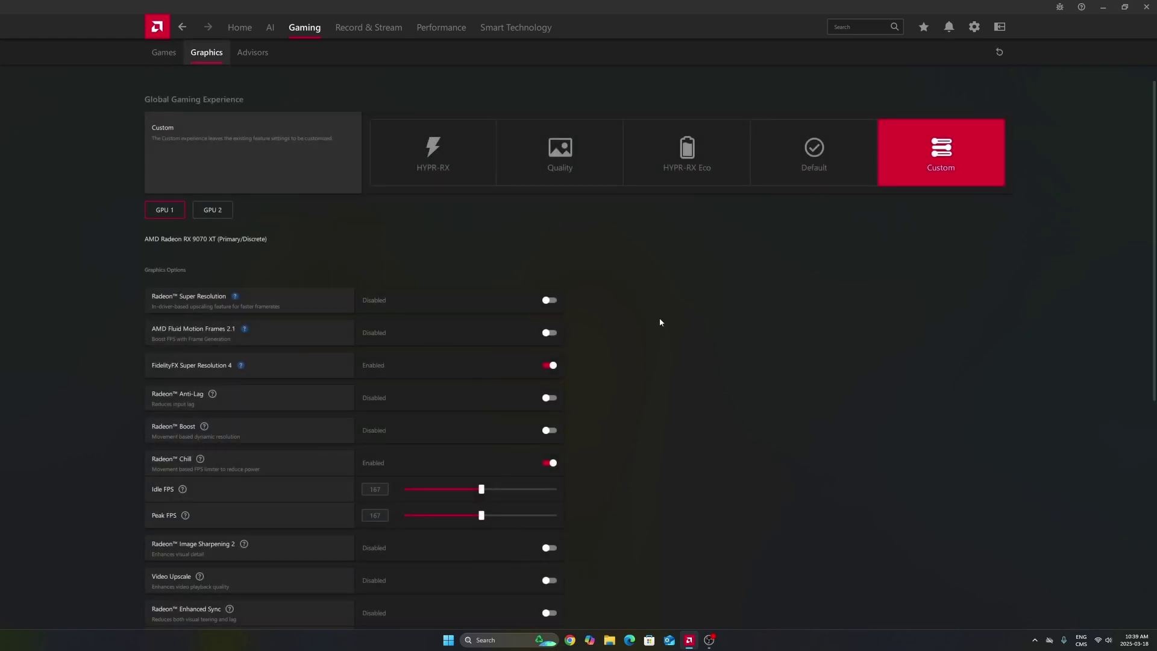
scroll(569, 326, "down", 2)
scroll(569, 331, "down", 5)
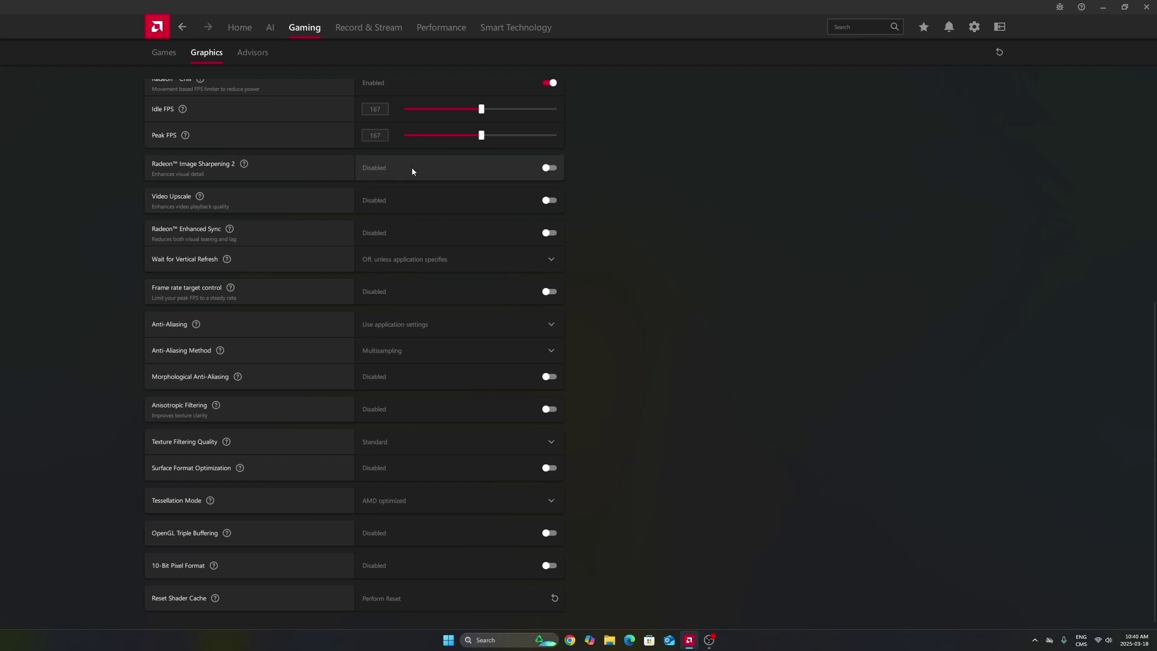
left_click(548, 168)
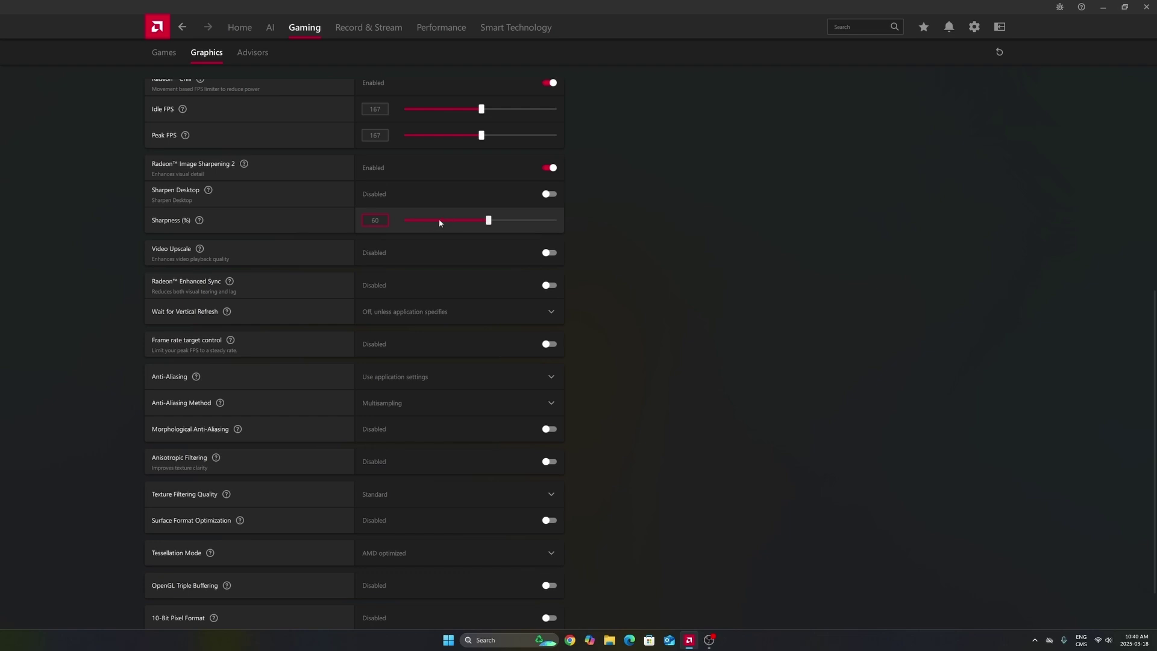
left_click(550, 169)
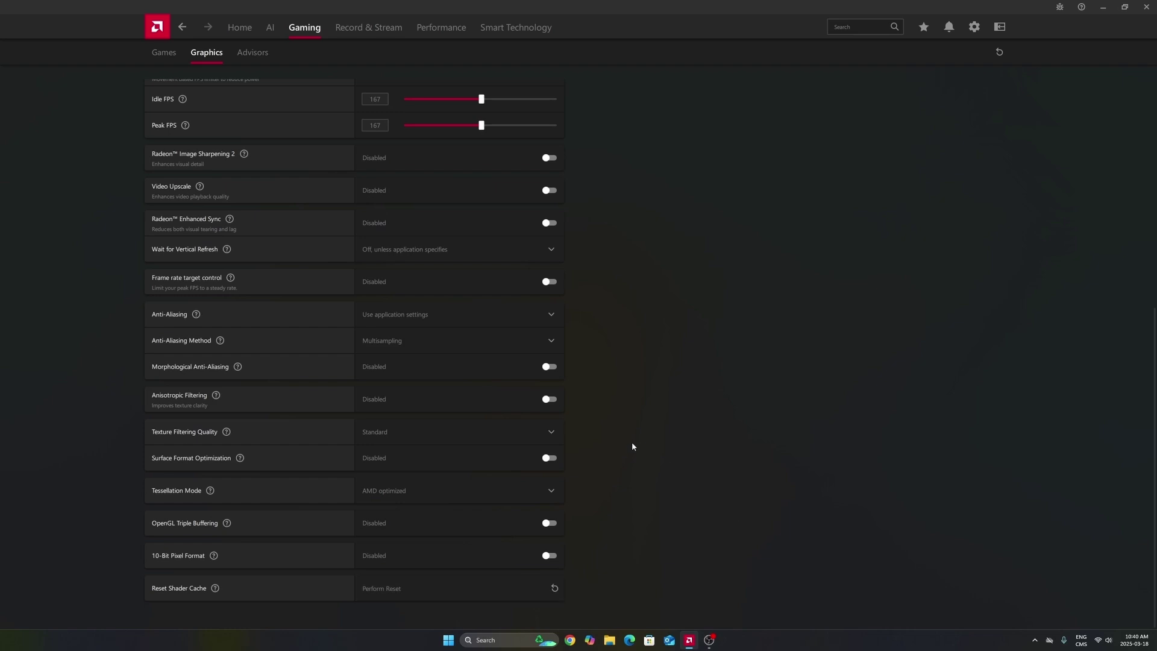
scroll(644, 329, "up", 6)
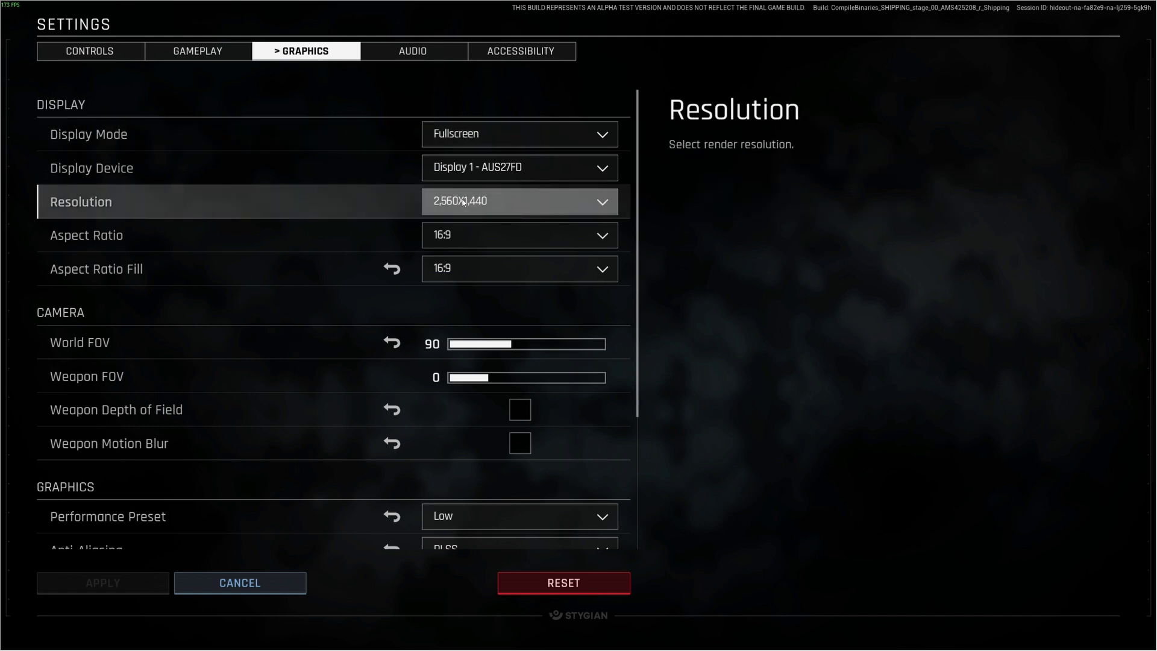
- Scroll down PUBG Black Budget's Graphics tab to reveal the Camera and Graphics sections
scroll(367, 262, "down", 3)
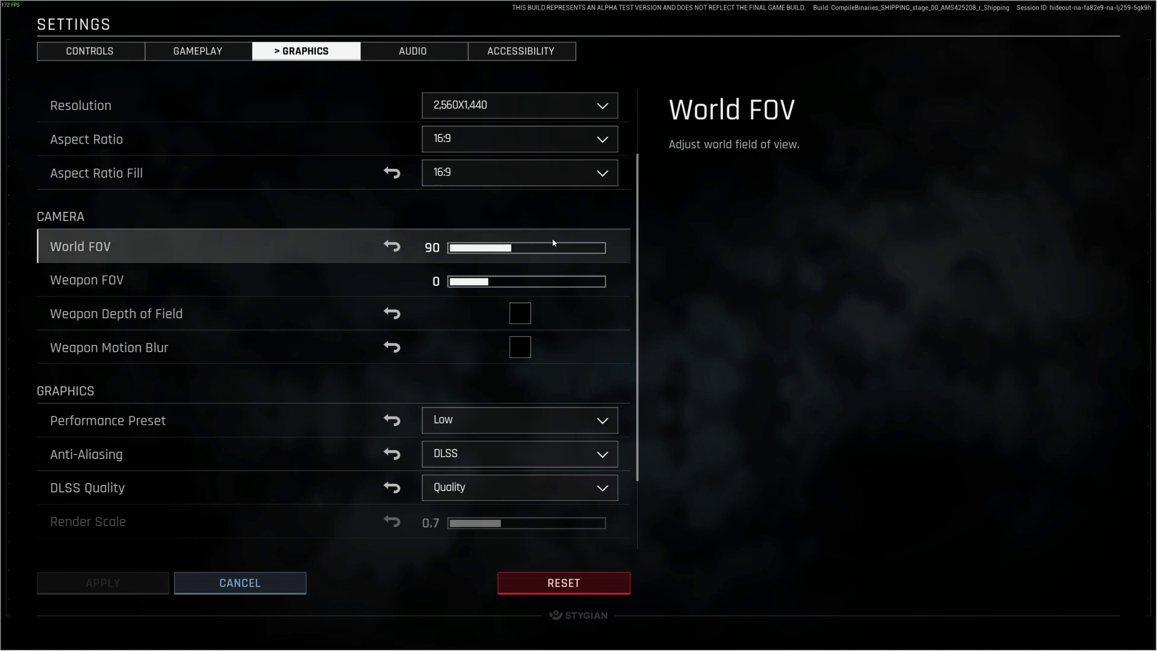
scroll(262, 261, "down", 1)
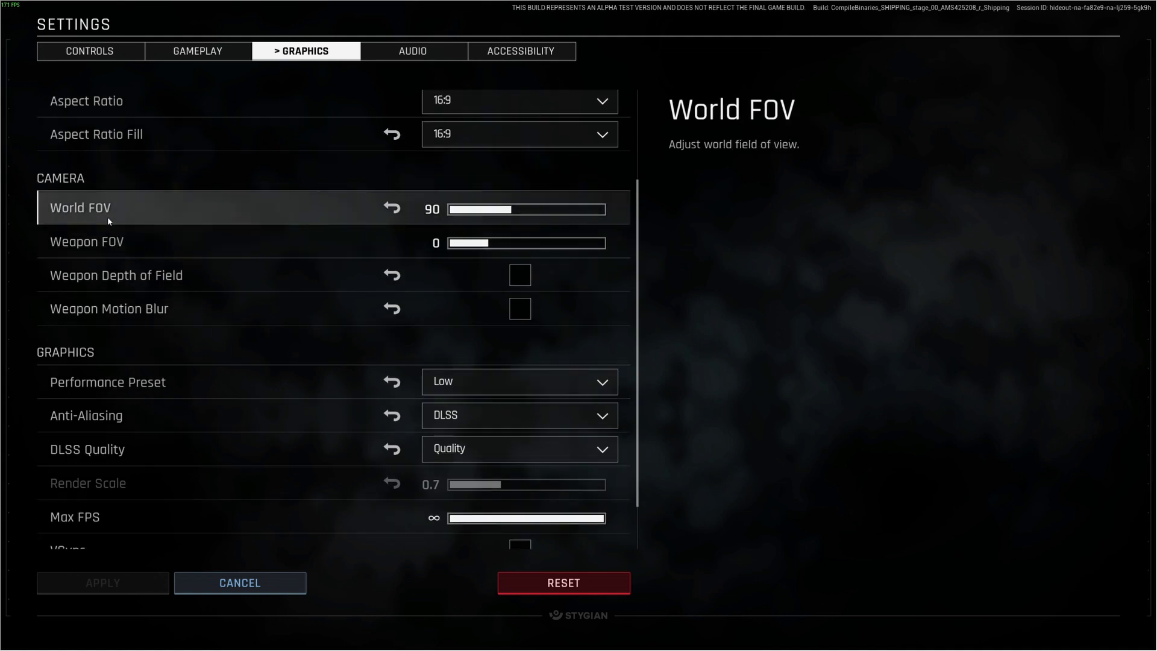
scroll(198, 301, "down", 1)
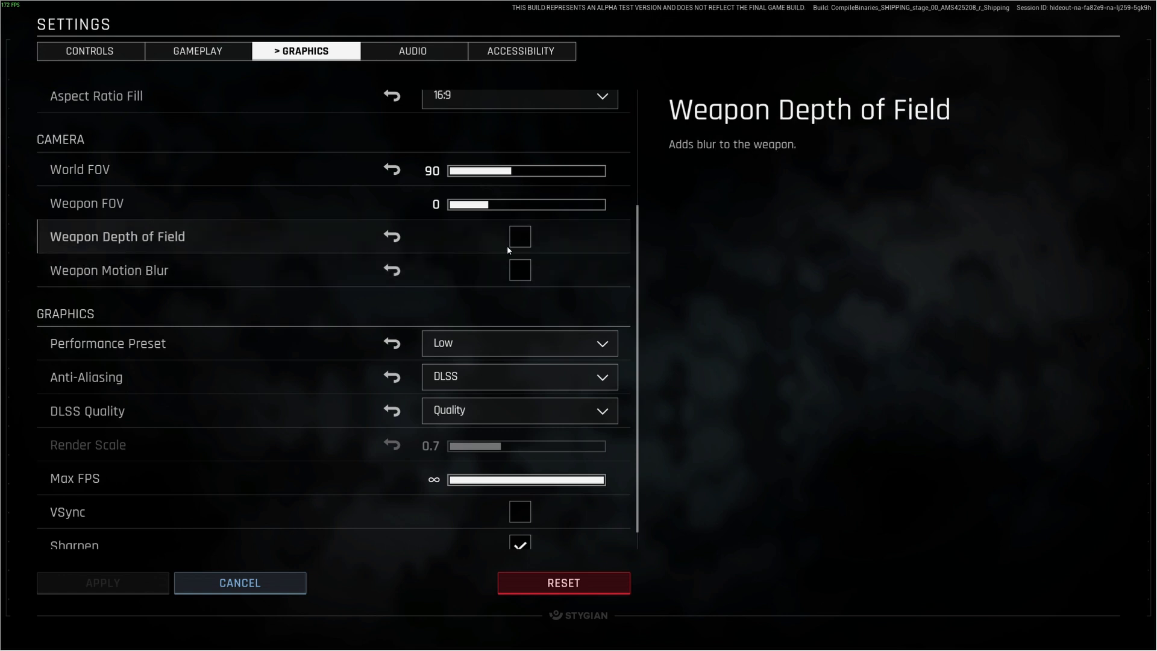
scroll(506, 271, "down", 1)
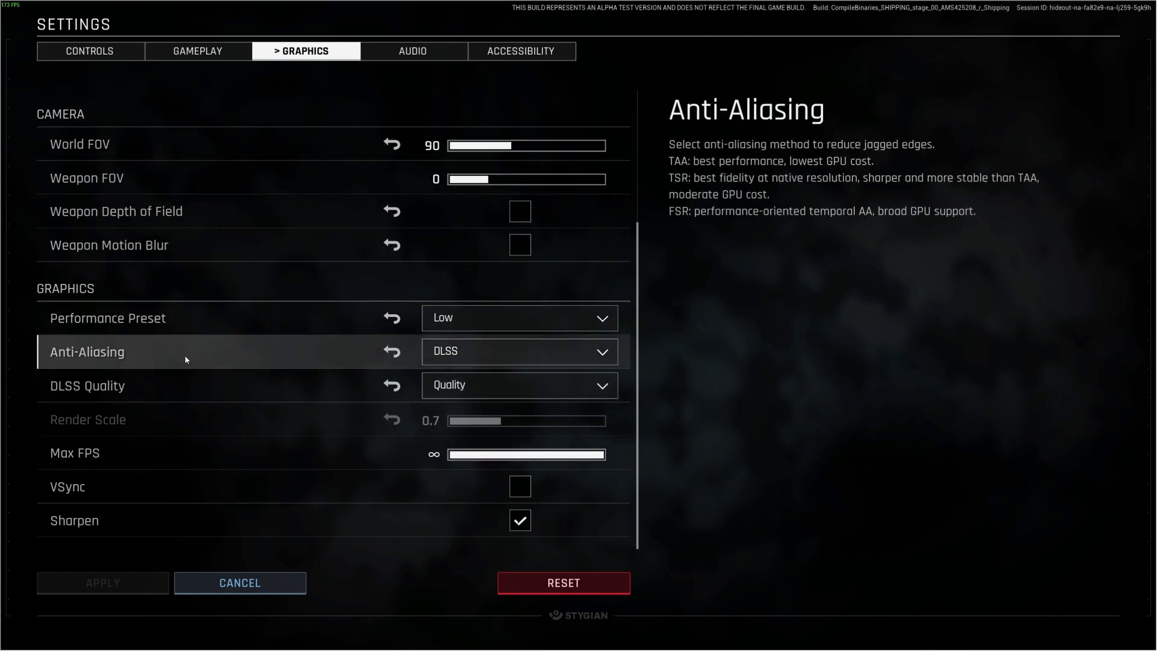
left_click(464, 318)
left_click(699, 352)
left_click(494, 320)
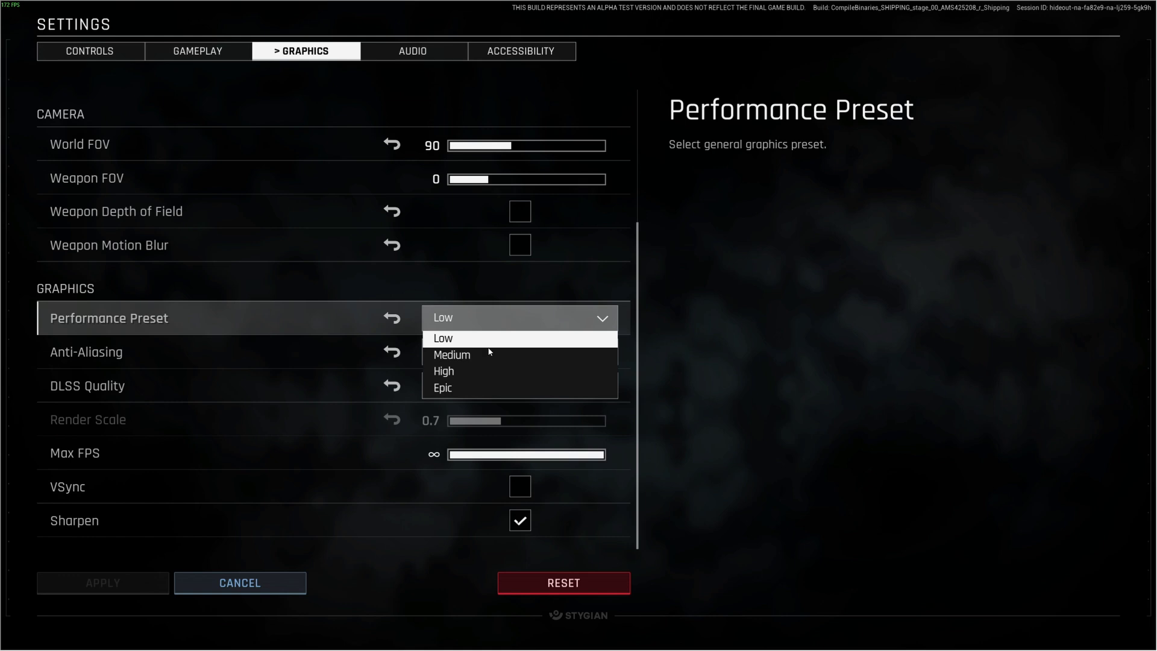
left_click(702, 367)
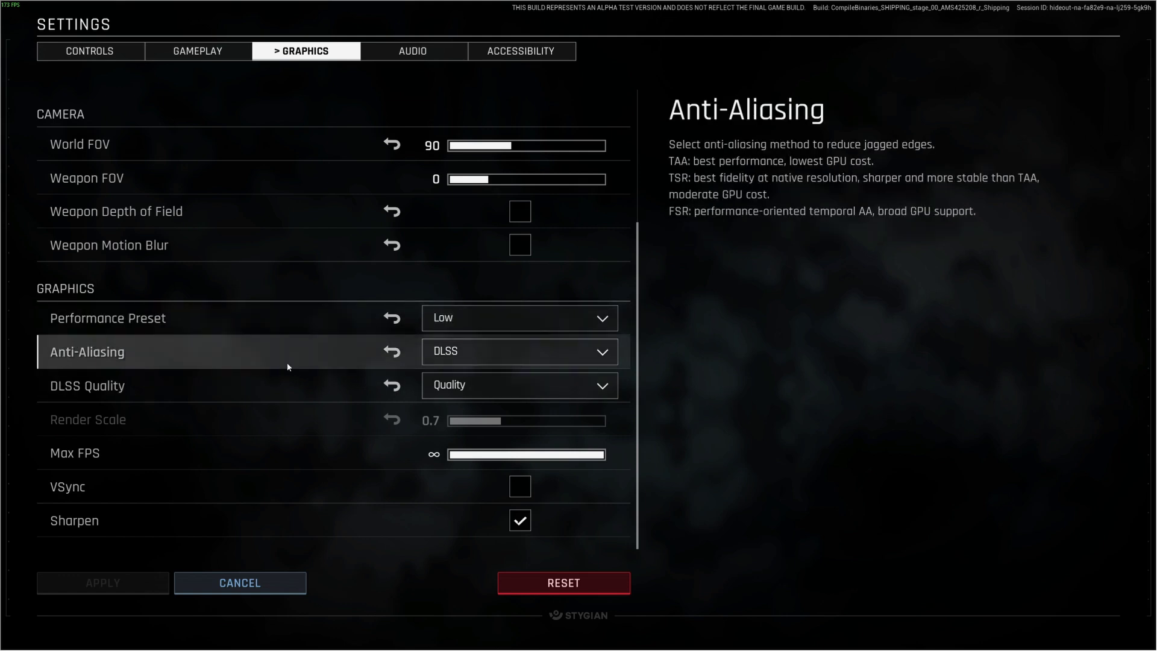
left_click(503, 353)
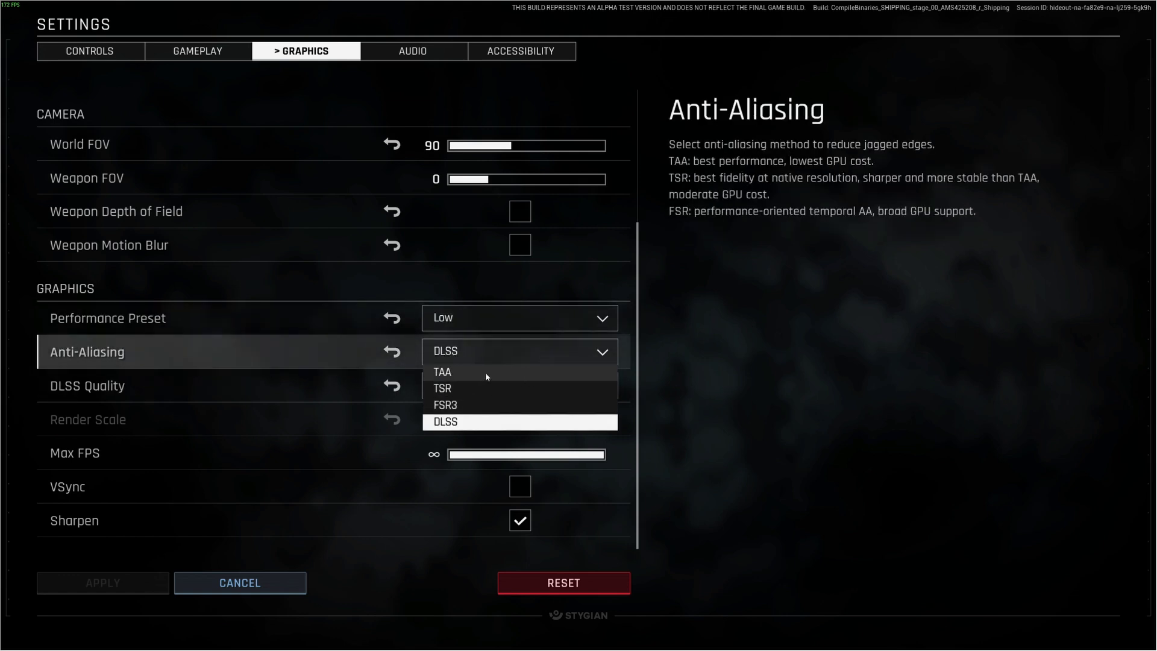
left_click(503, 372)
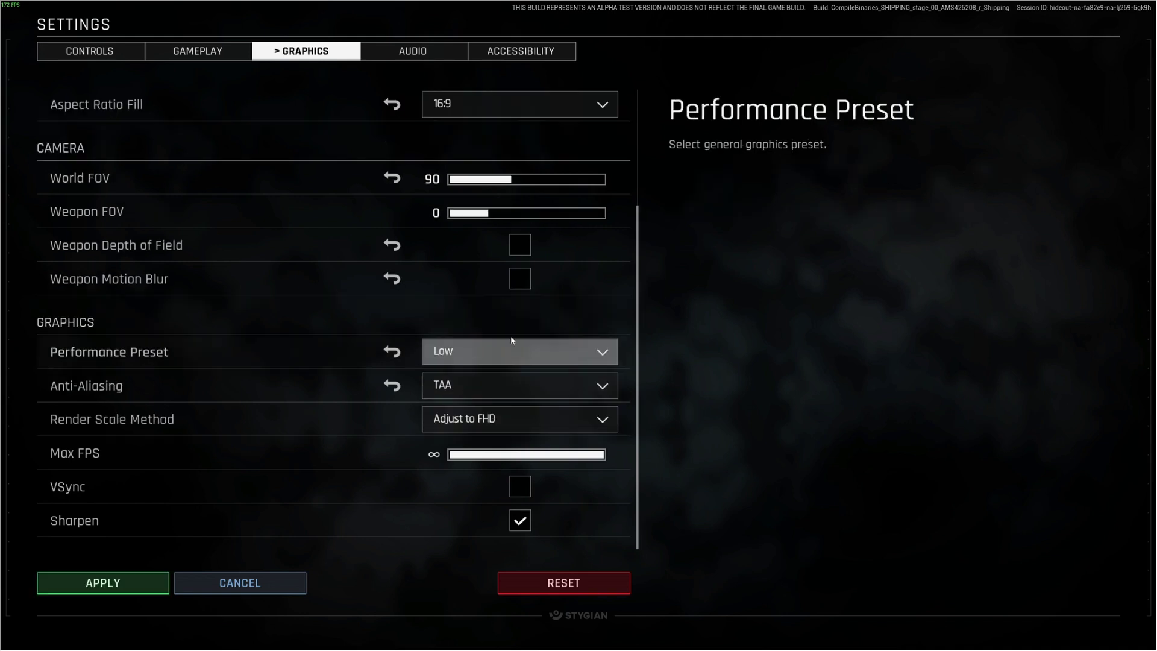
left_click(479, 382)
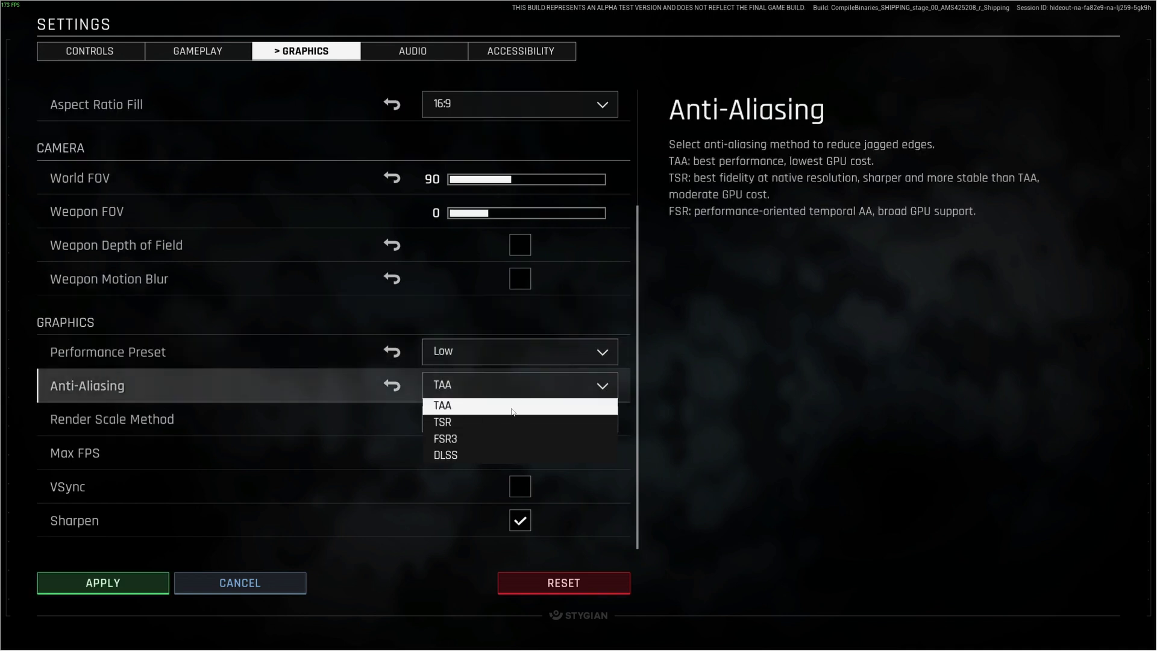
left_click(459, 421)
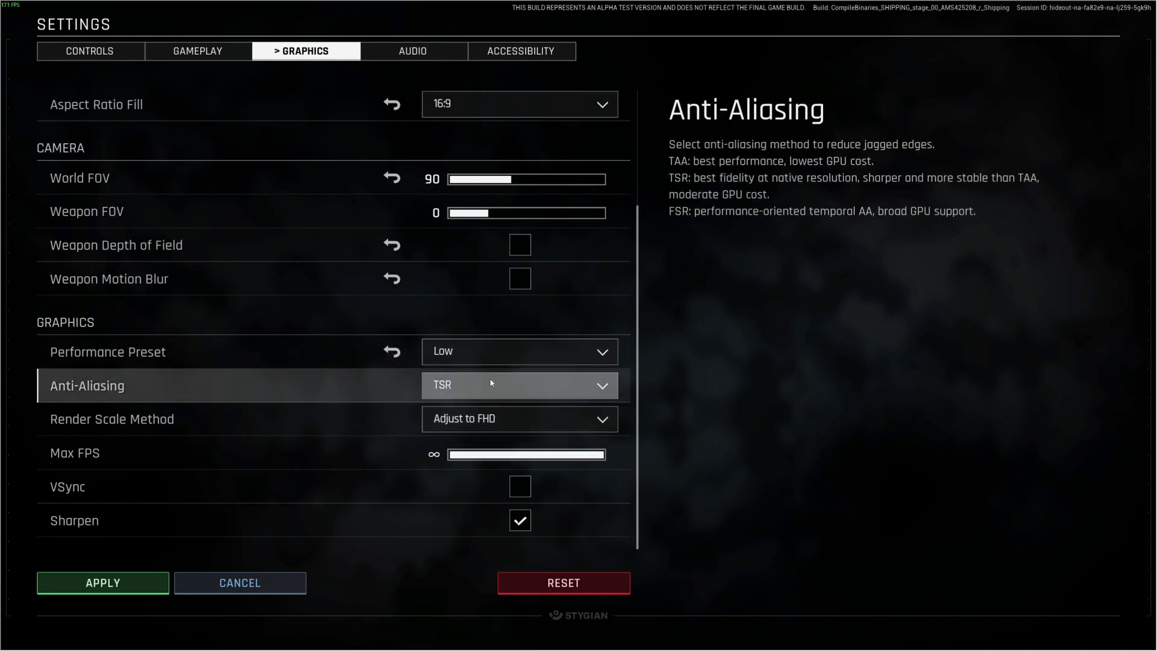
left_click(456, 387)
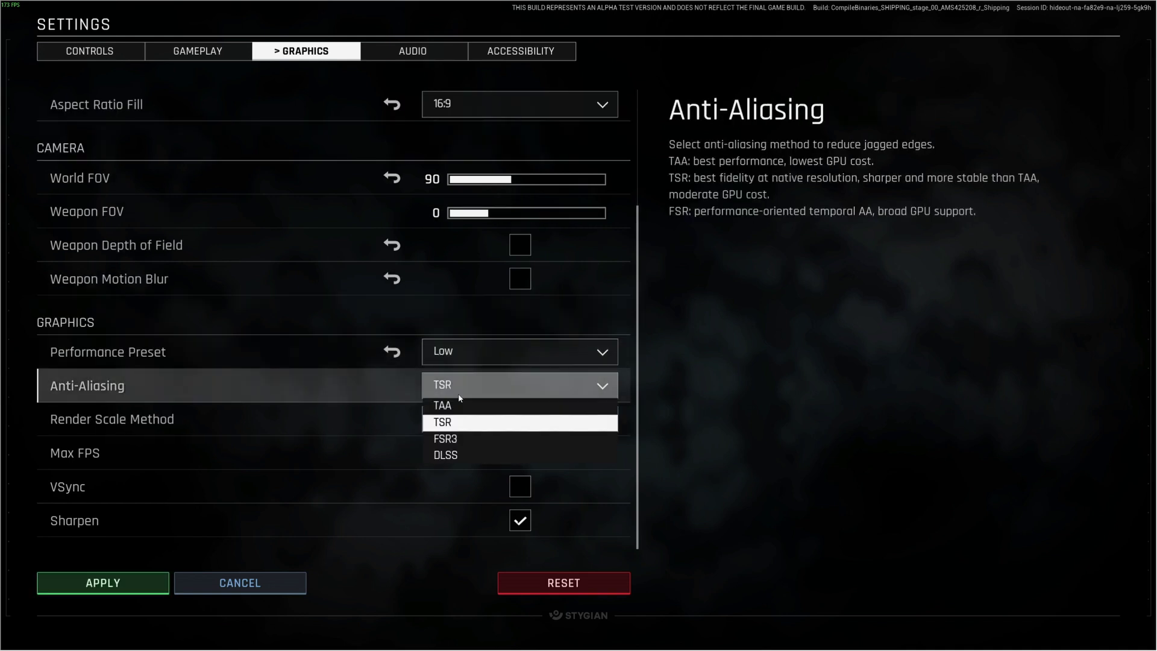
left_click(457, 457)
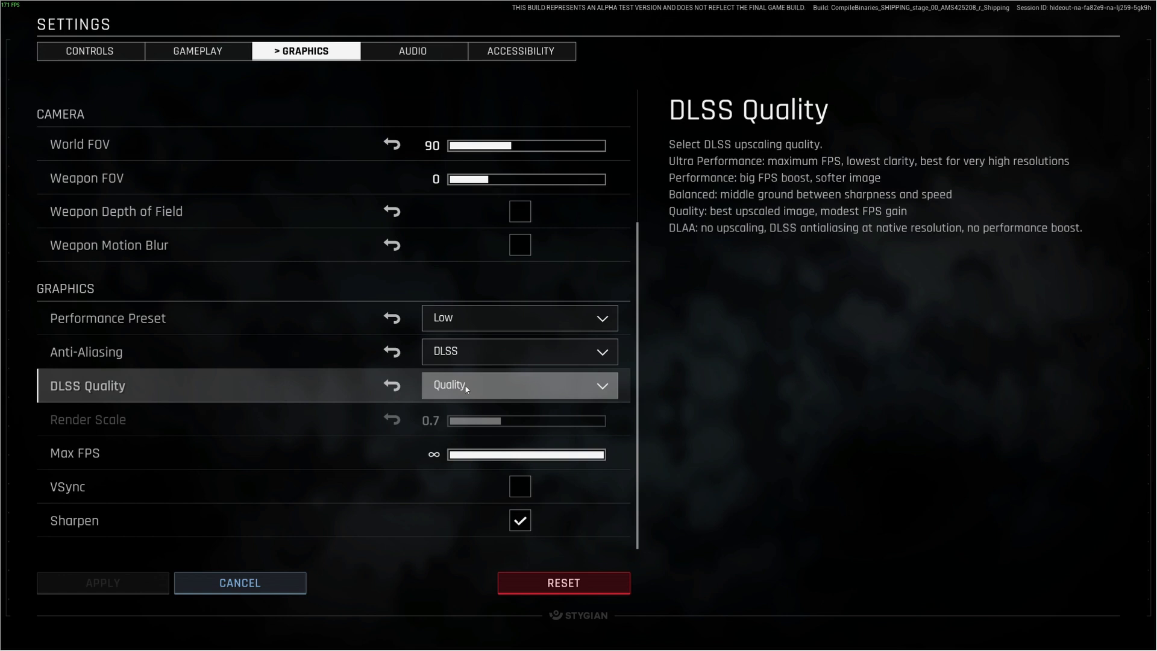
left_click(476, 360)
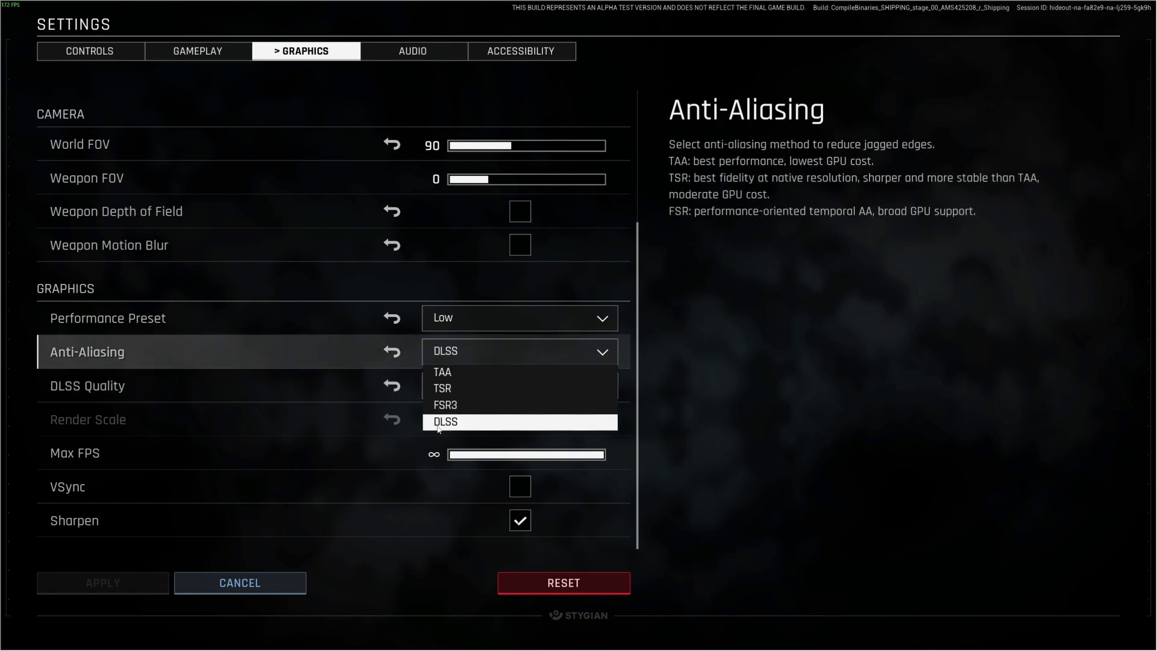
left_click(449, 405)
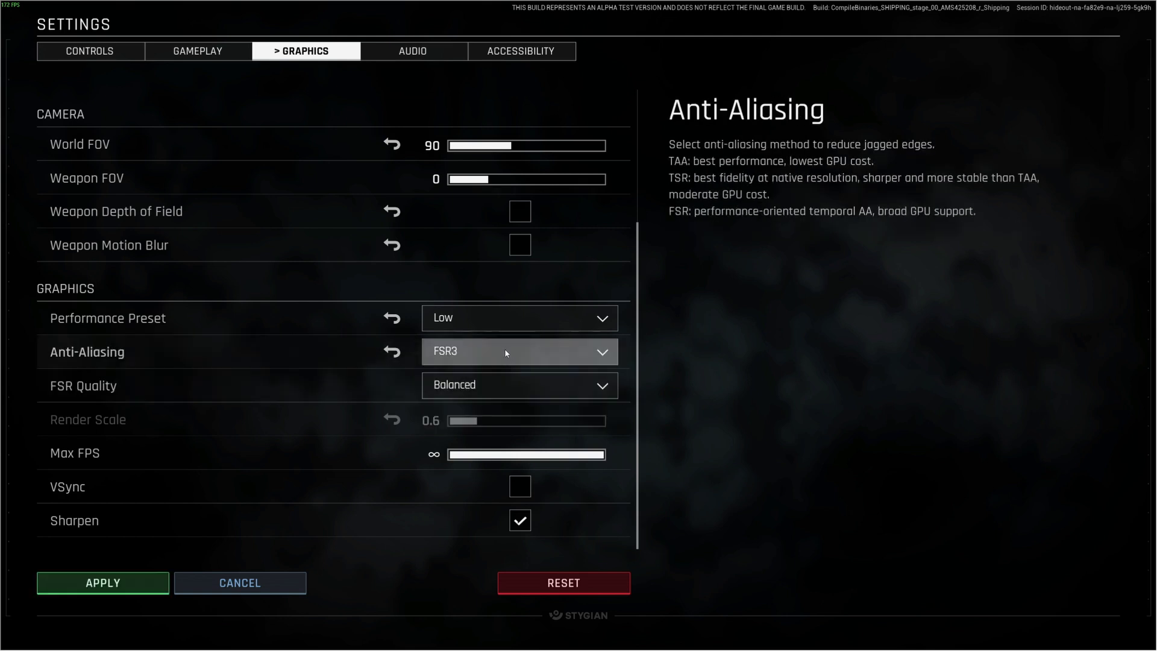
left_click(505, 349)
left_click(478, 422)
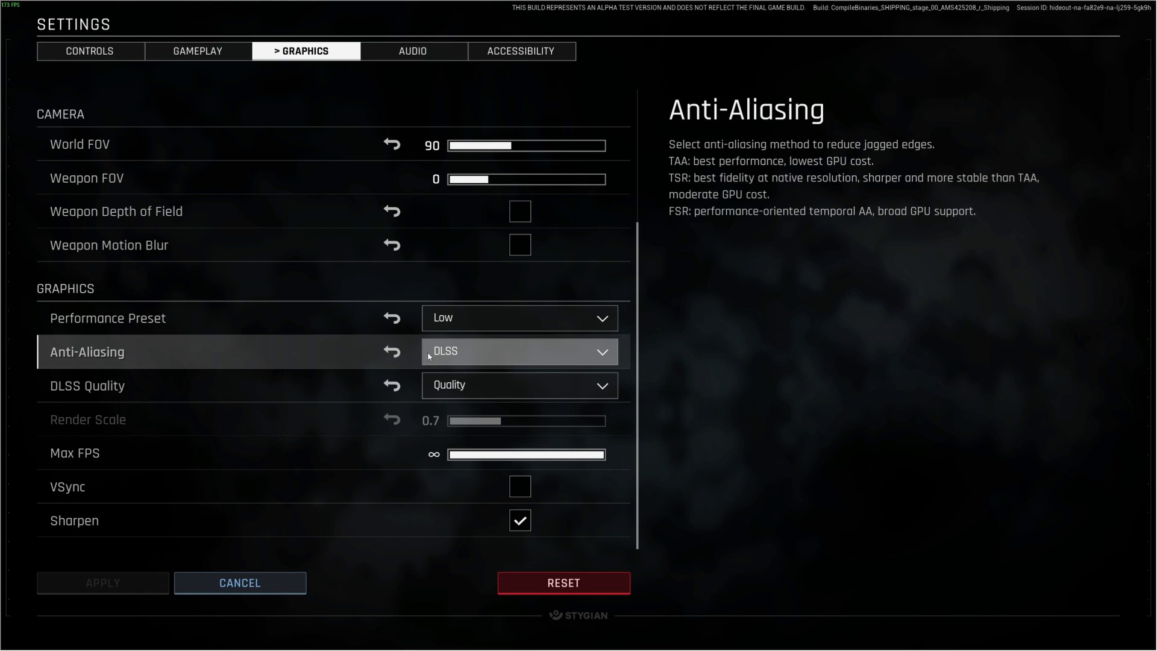
left_click(455, 355)
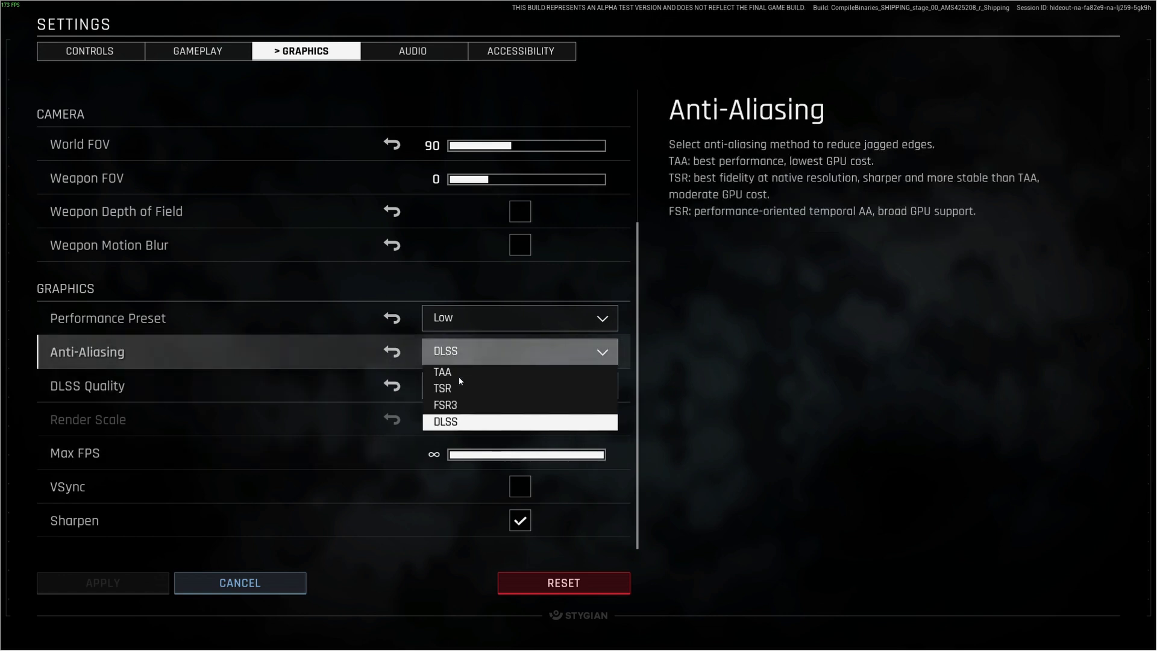
left_click(573, 352)
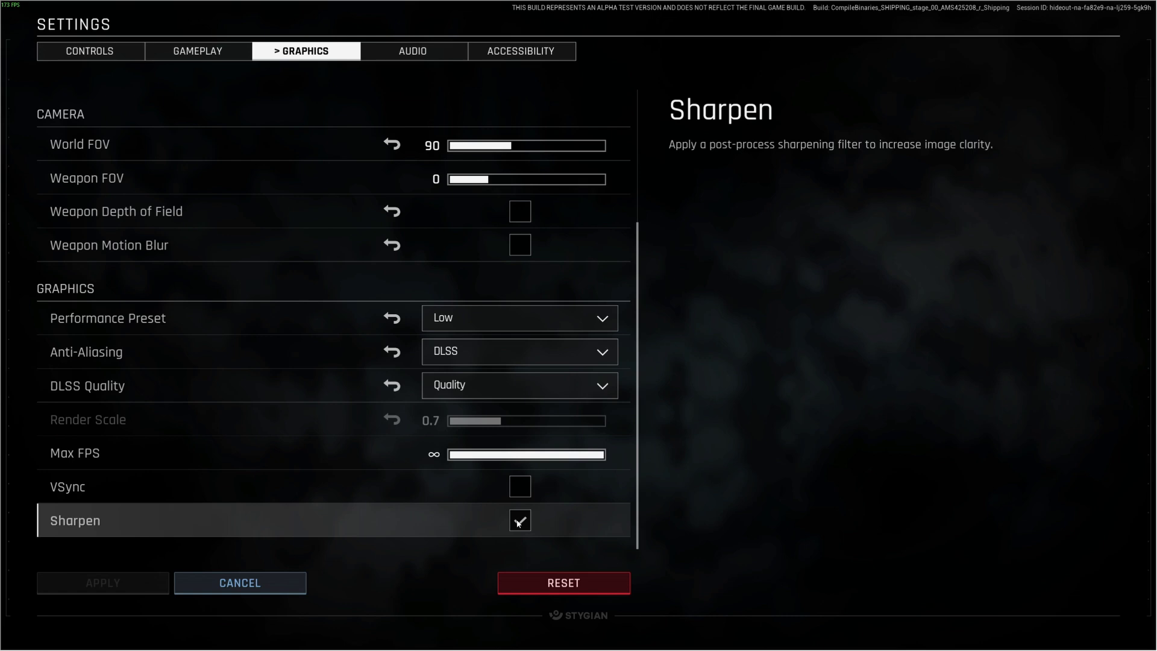
left_click(455, 354)
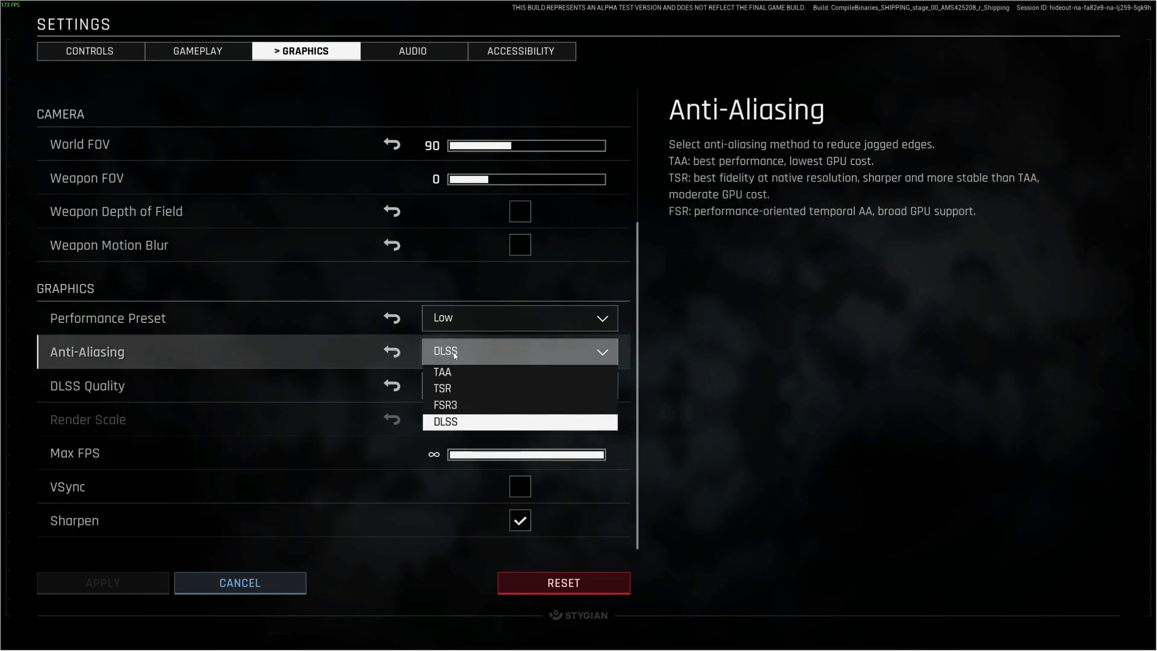
left_click(466, 420)
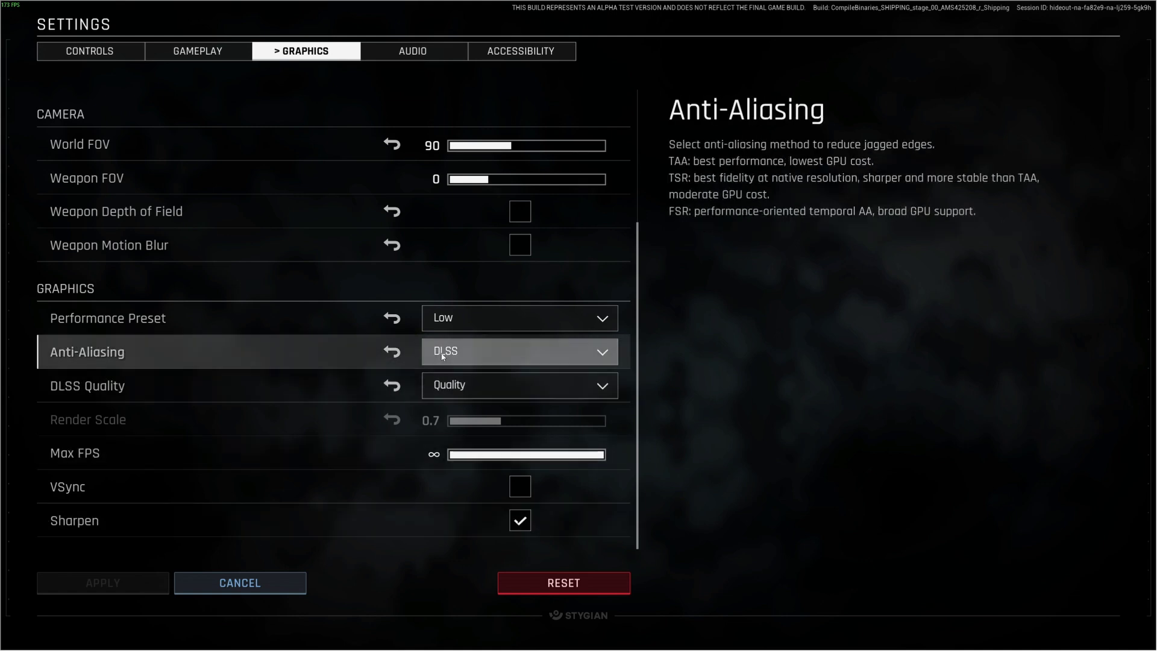
left_click(482, 352)
left_click(713, 480)
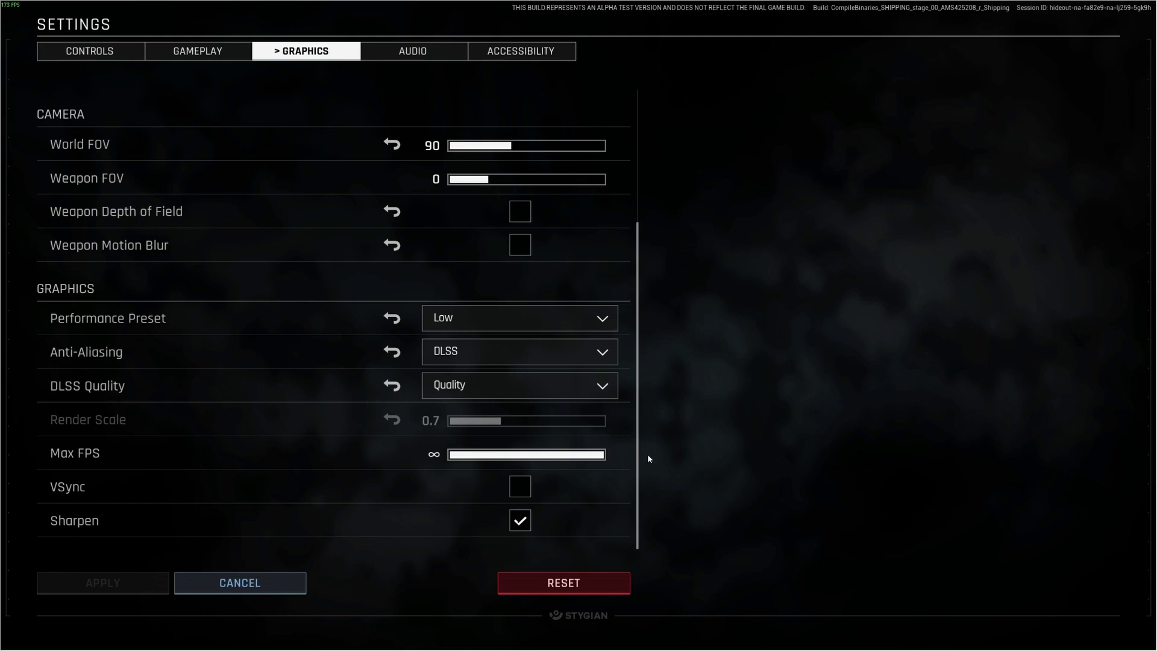
scroll(566, 409, "up", 3)
scroll(552, 410, "down", 3)
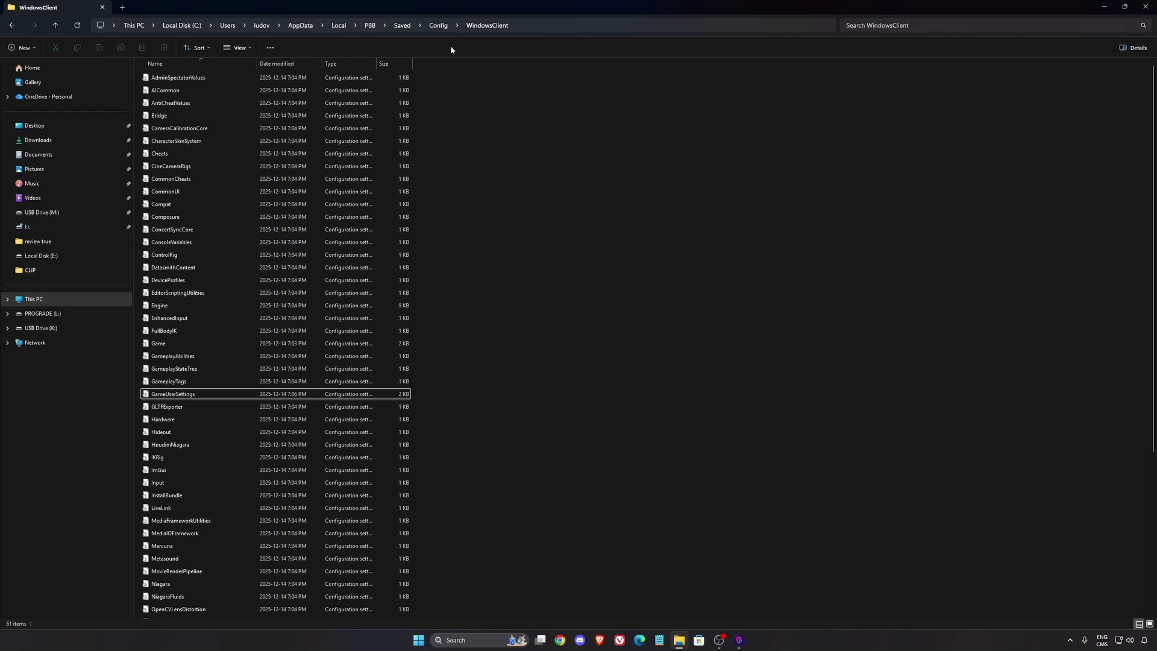
- Select GameUserSettings in the WindowsClient config folder and bring up its context menu
scroll(232, 322, "down", 3)
left_click(184, 286)
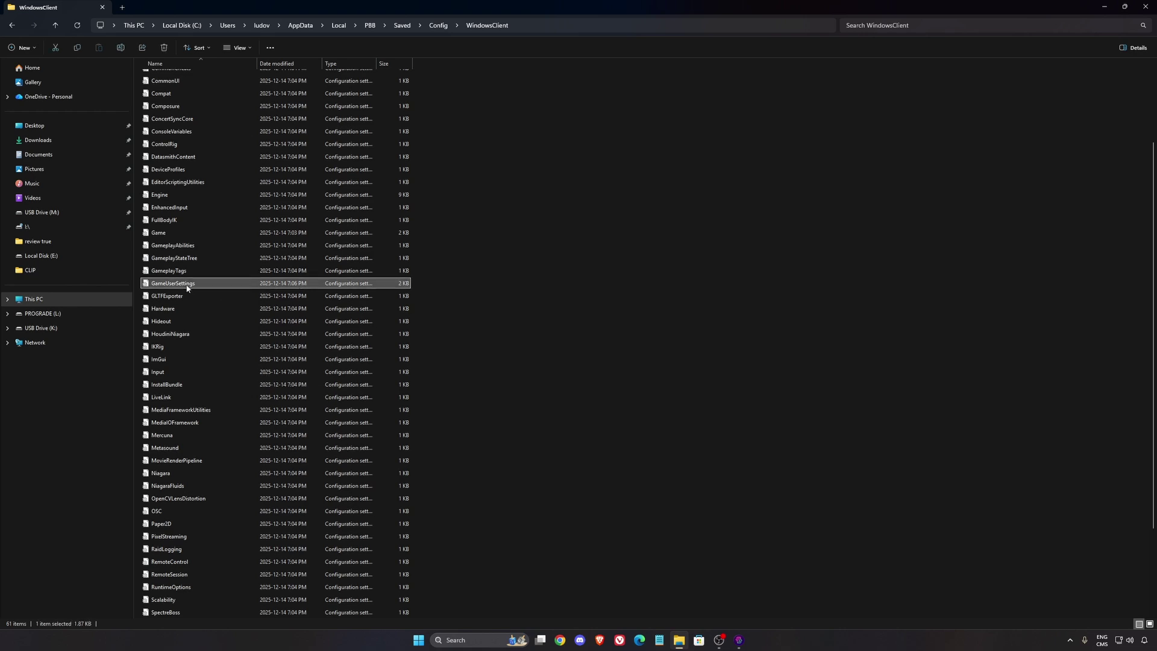
right_click(178, 286)
- Open GameUserSettings in Notepad and check the sg. values: ViewDistanceQuality 0, TextureQuality 2
left_click(627, 253)
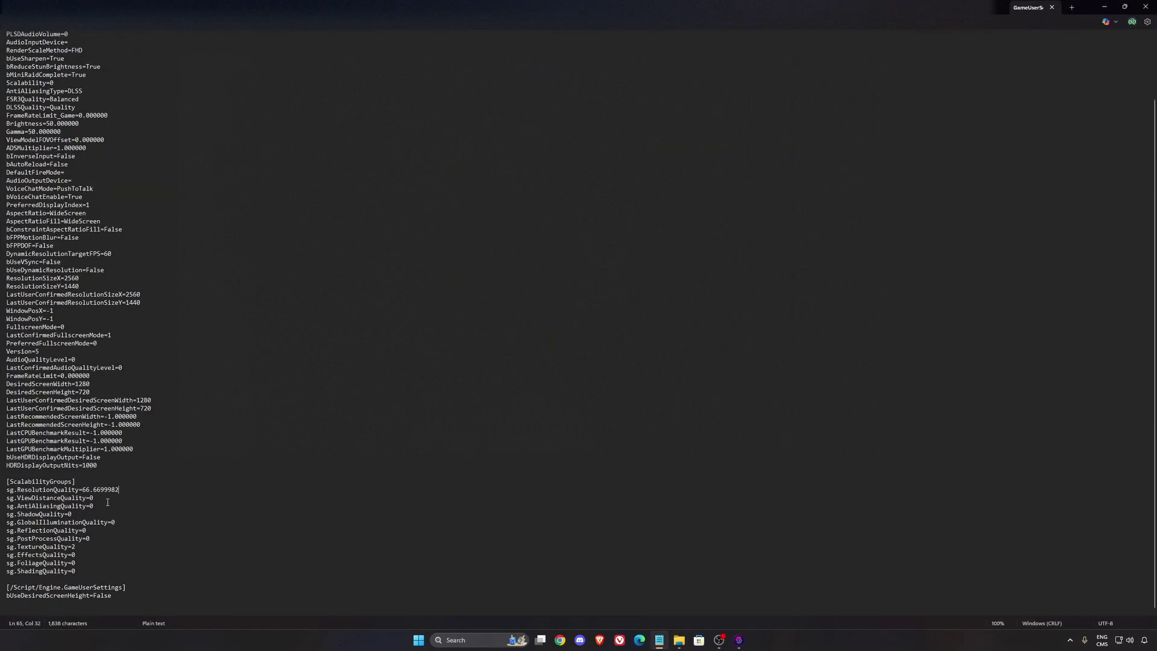
left_click_drag(6, 474, 17, 498)
left_click(91, 563)
left_click(128, 513)
left_click_drag(91, 497, 95, 498)
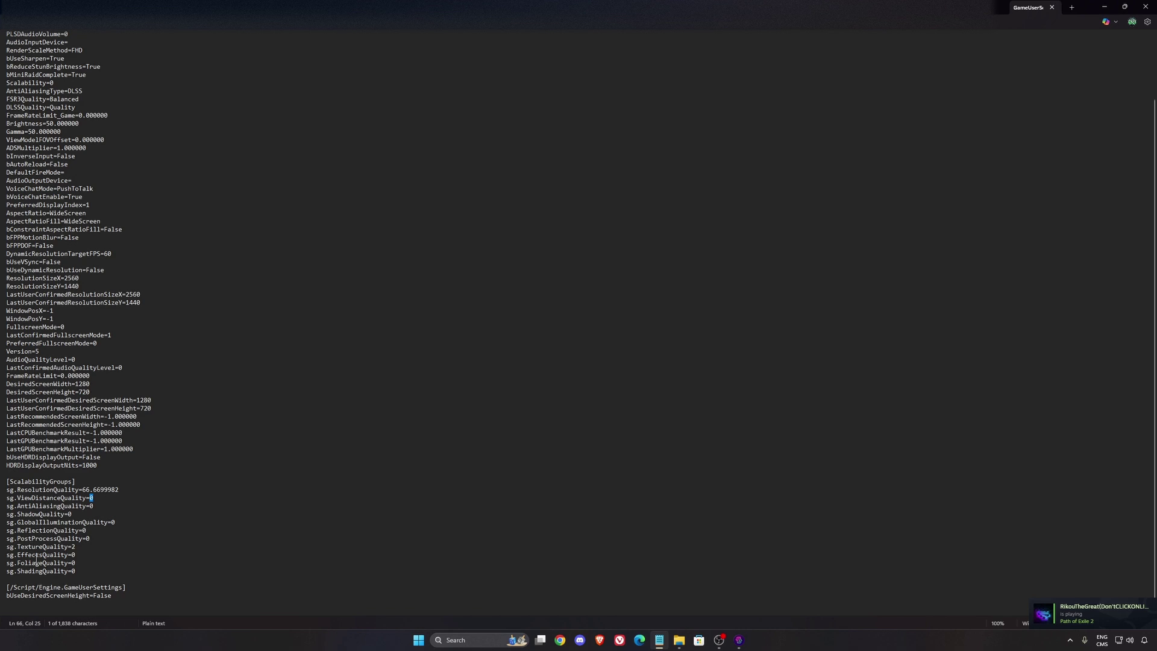
left_click_drag(71, 548, 78, 548)
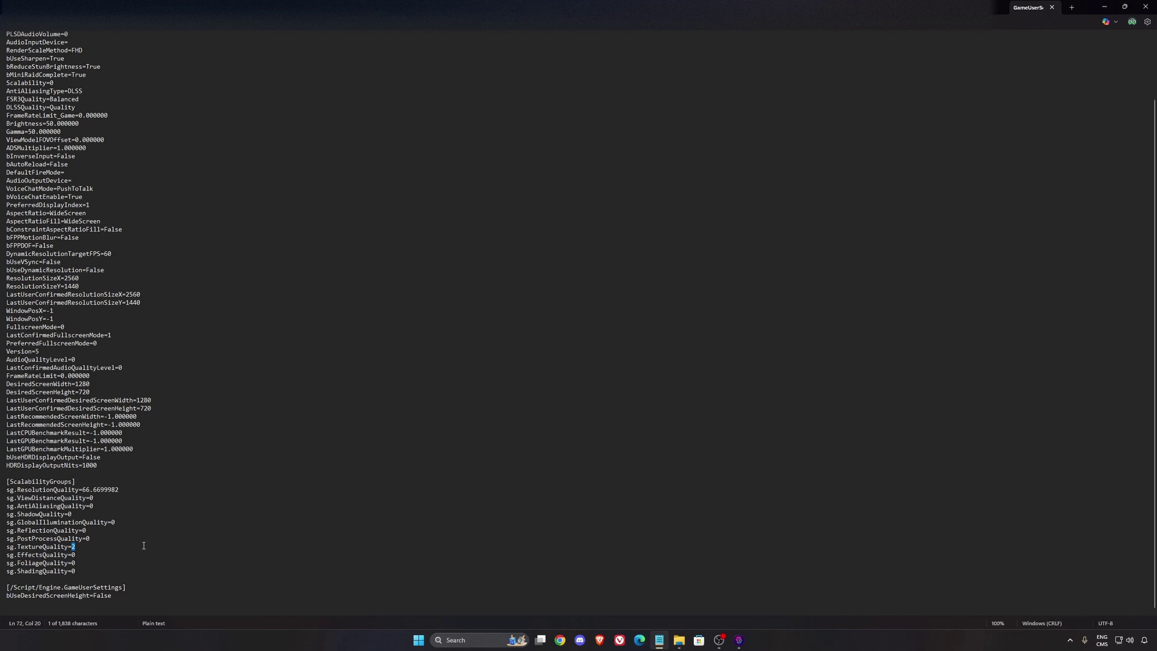
- Save the GameUserSettings file from Notepad's File menu
key("Right")
left_click(10, 27)
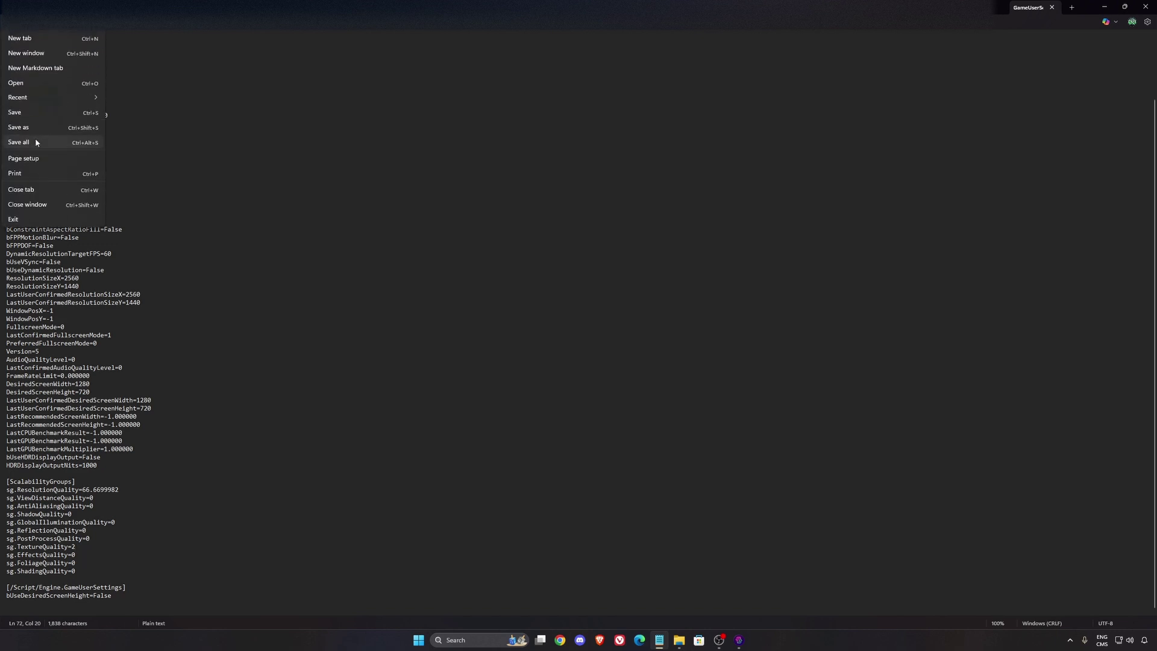
left_click(36, 112)
- Close Notepad and tick Read-only in GameUserSettings' Properties, then confirm with OK
left_click(1143, 10)
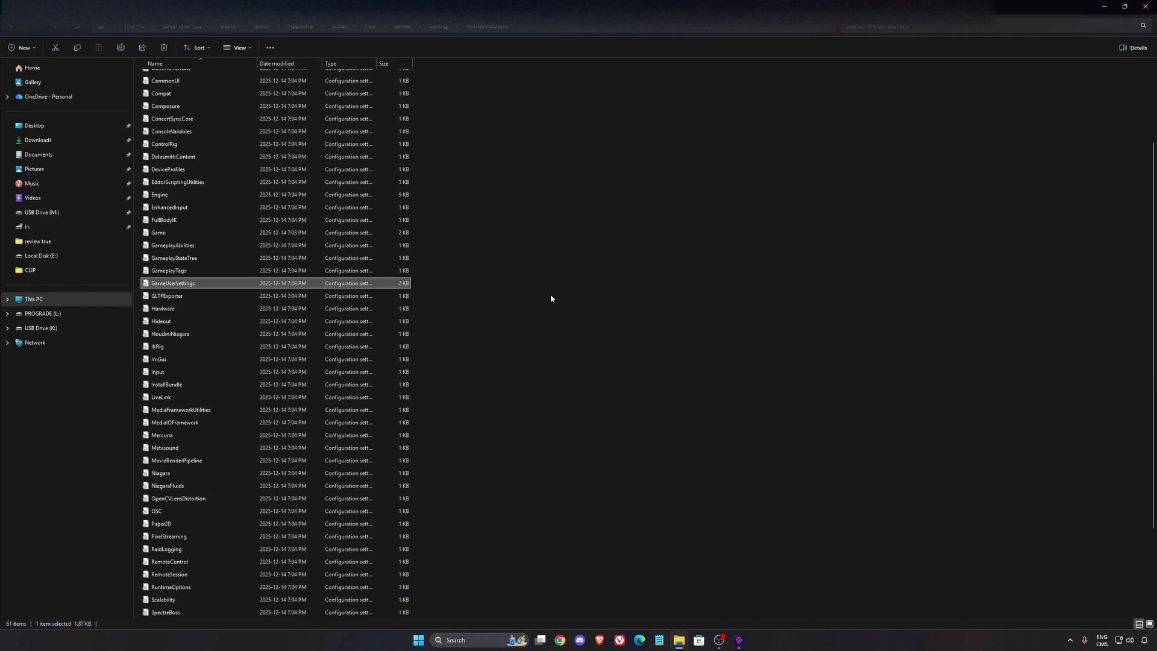
right_click(205, 283)
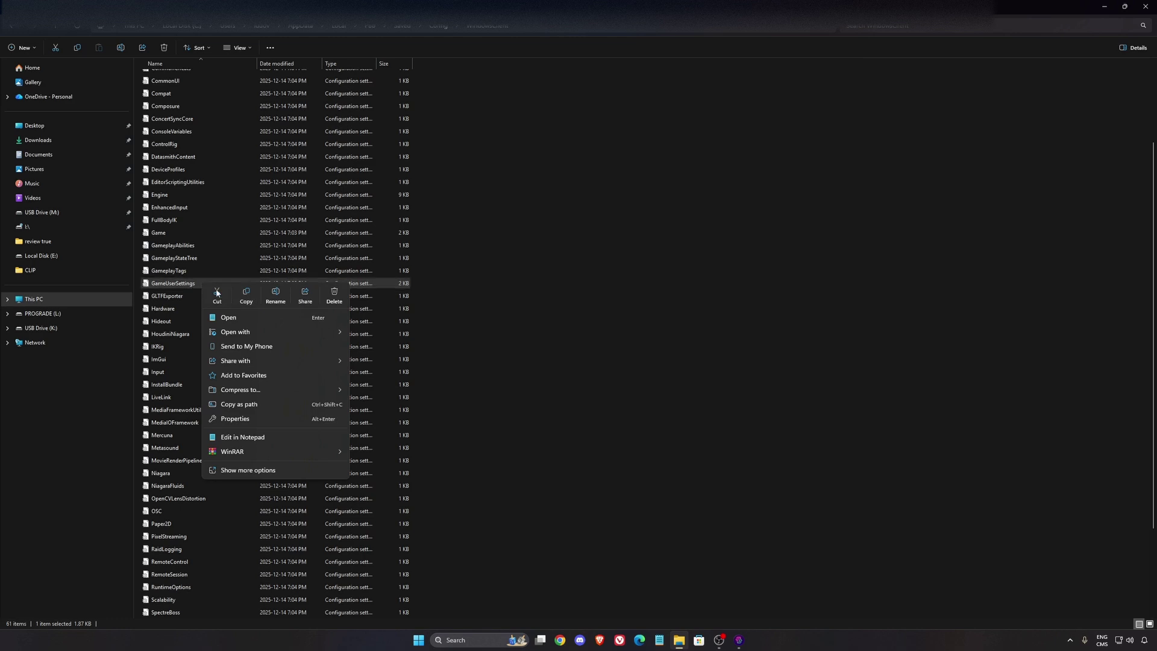
left_click(246, 418)
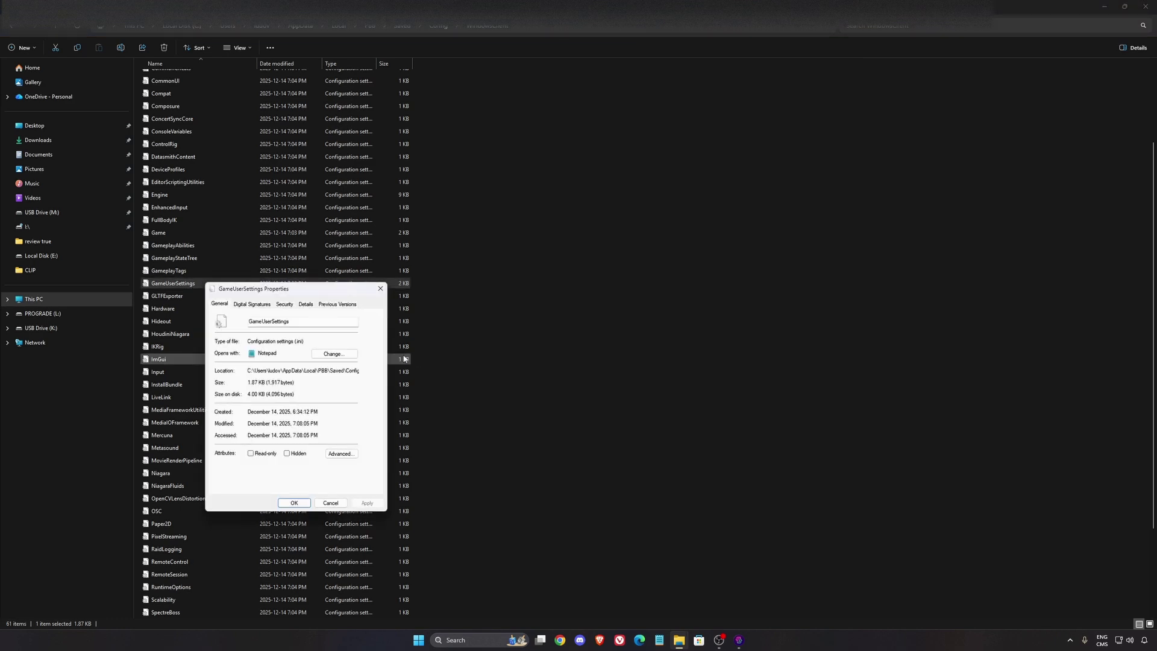
left_click(265, 454)
left_click(293, 503)
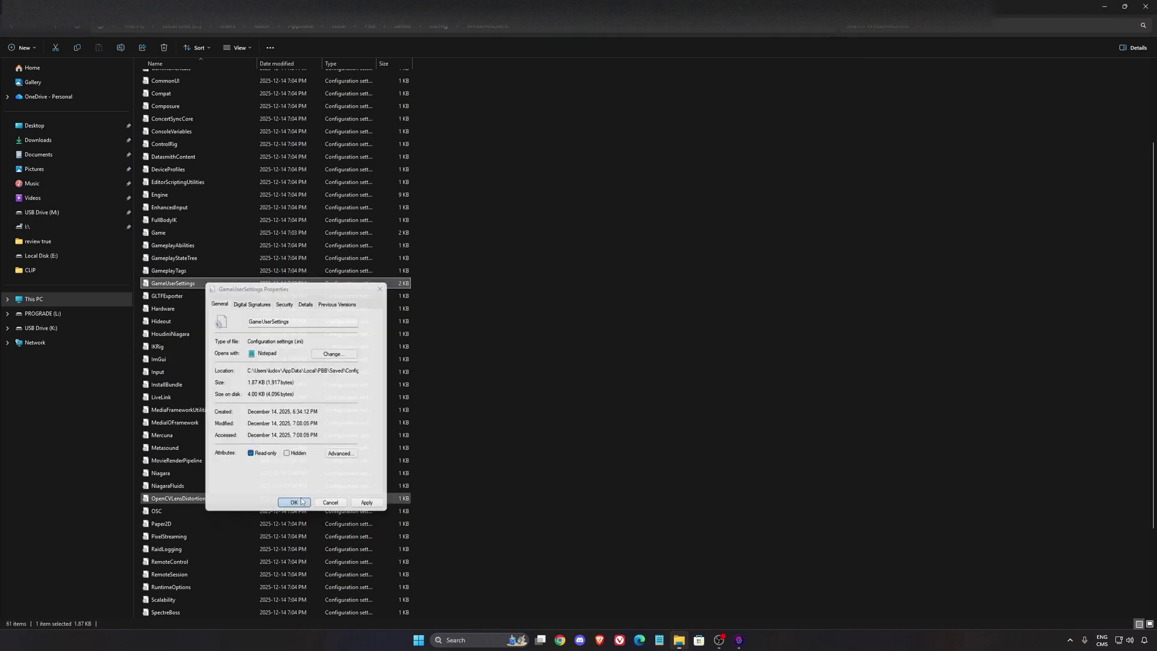